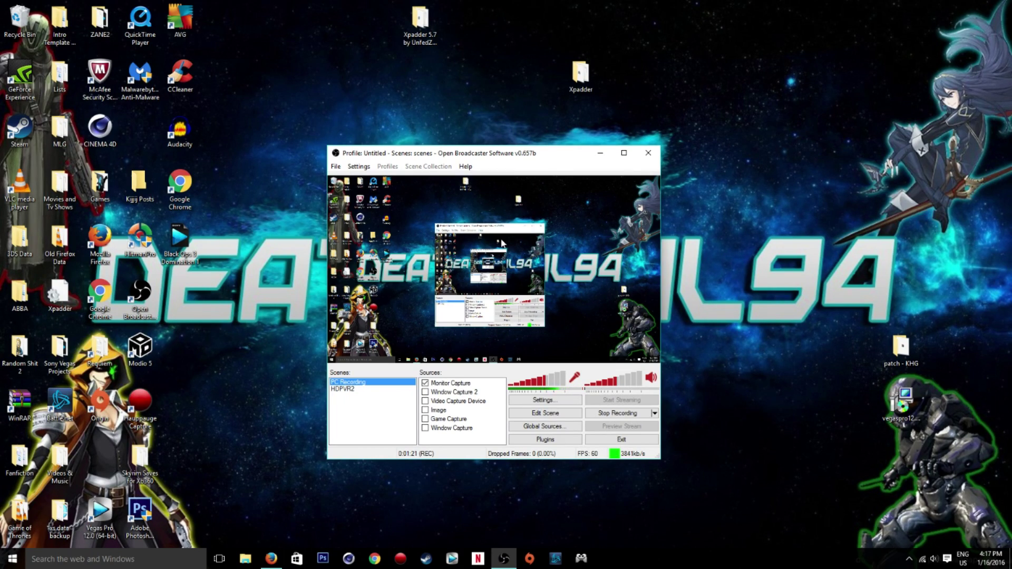
Launch Xpadder with administrator rights from its taskbar jump list.
{"action": "left_click", "coordinate": [909, 563]}
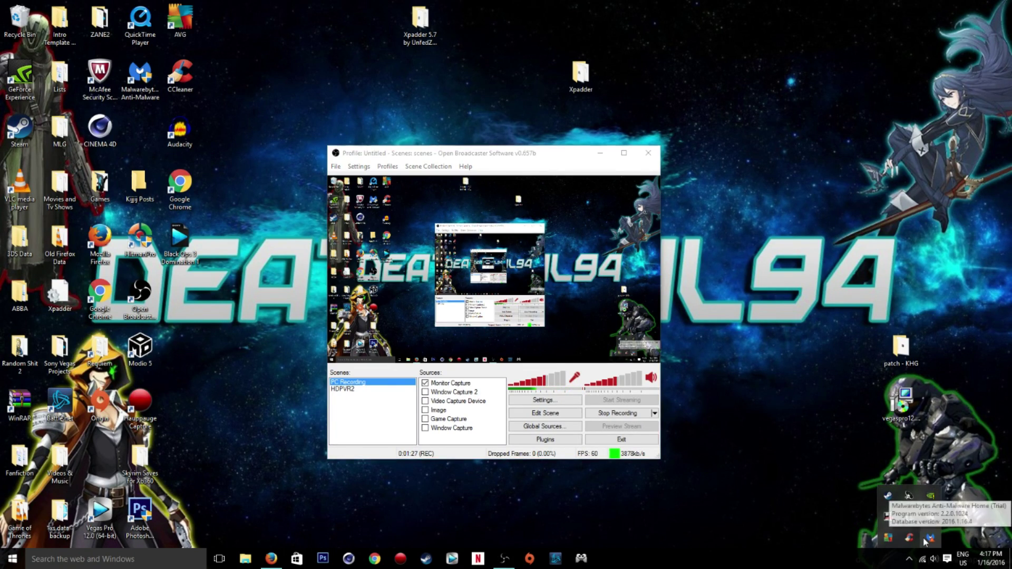
{"action": "left_click", "coordinate": [587, 562]}
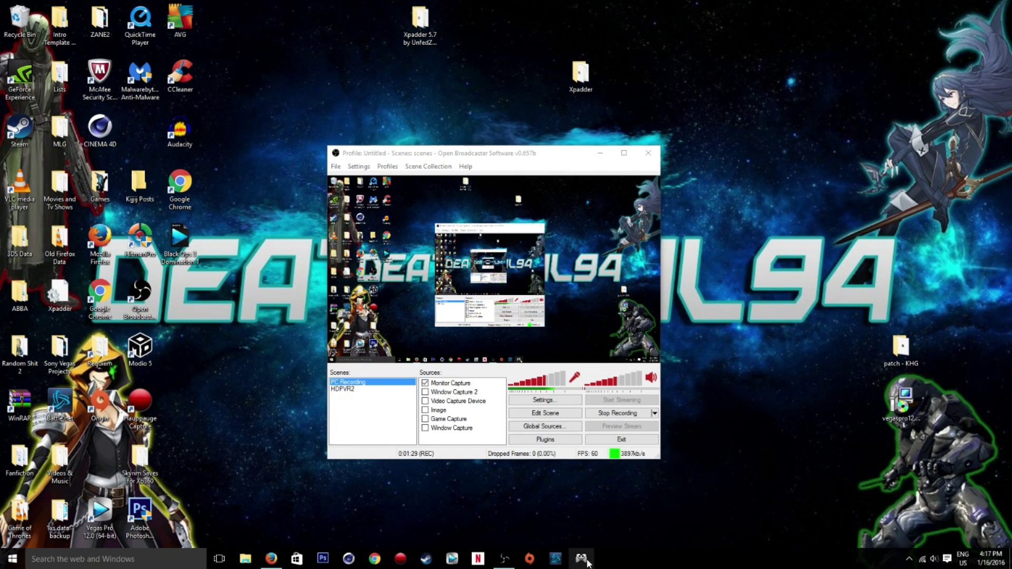
{"action": "right_click", "coordinate": [586, 560]}
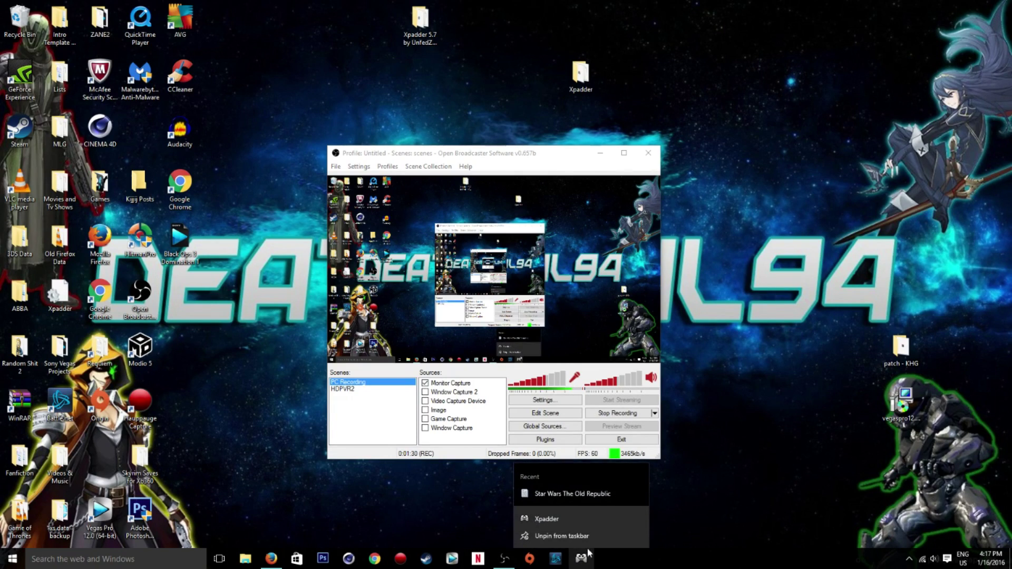
{"action": "right_click", "coordinate": [590, 518]}
{"action": "left_click", "coordinate": [622, 466]}
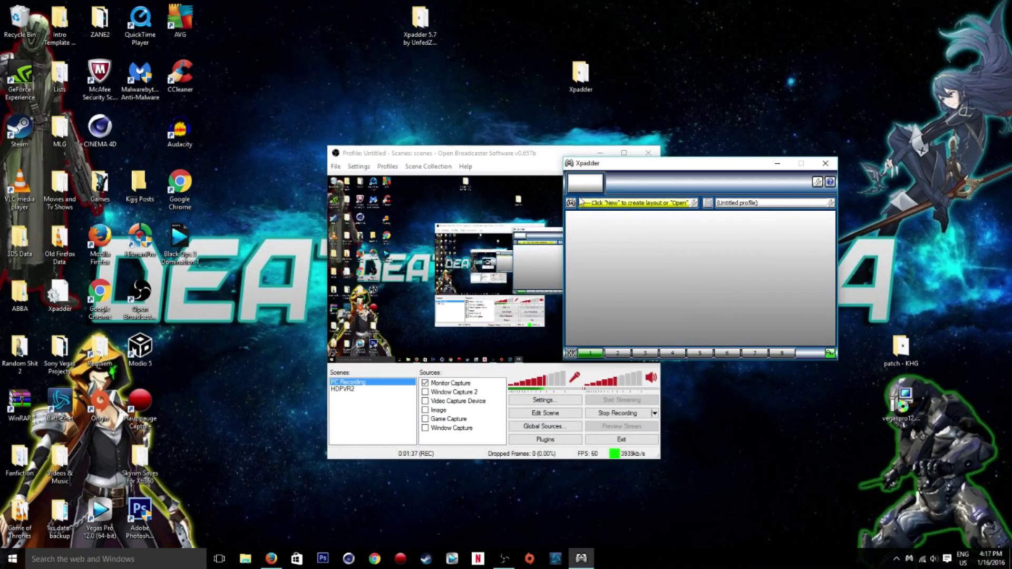
Create a new controller layout with the pasted Xbox One controller image as background.
{"action": "left_click", "coordinate": [573, 206]}
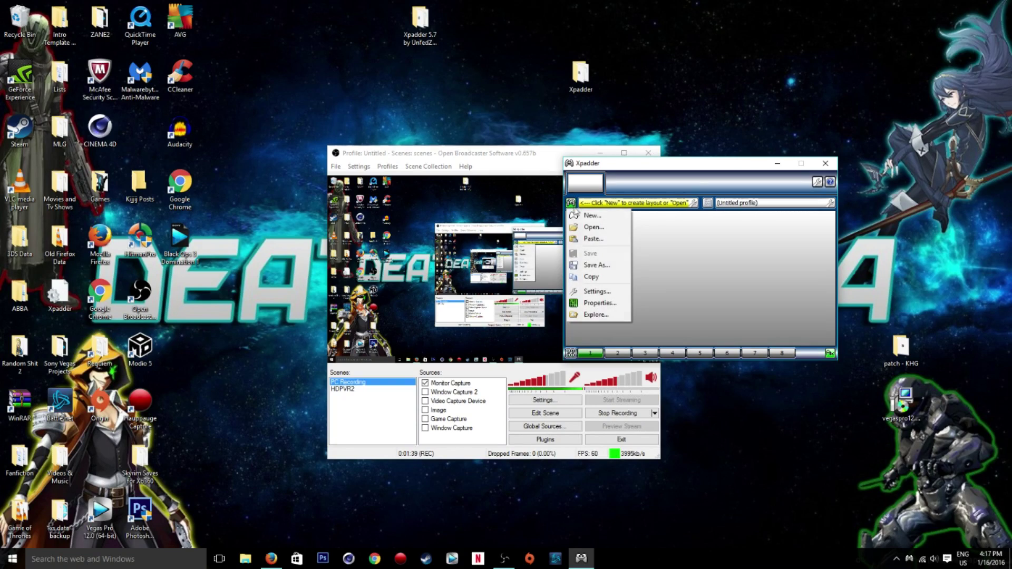
{"action": "left_click", "coordinate": [592, 215]}
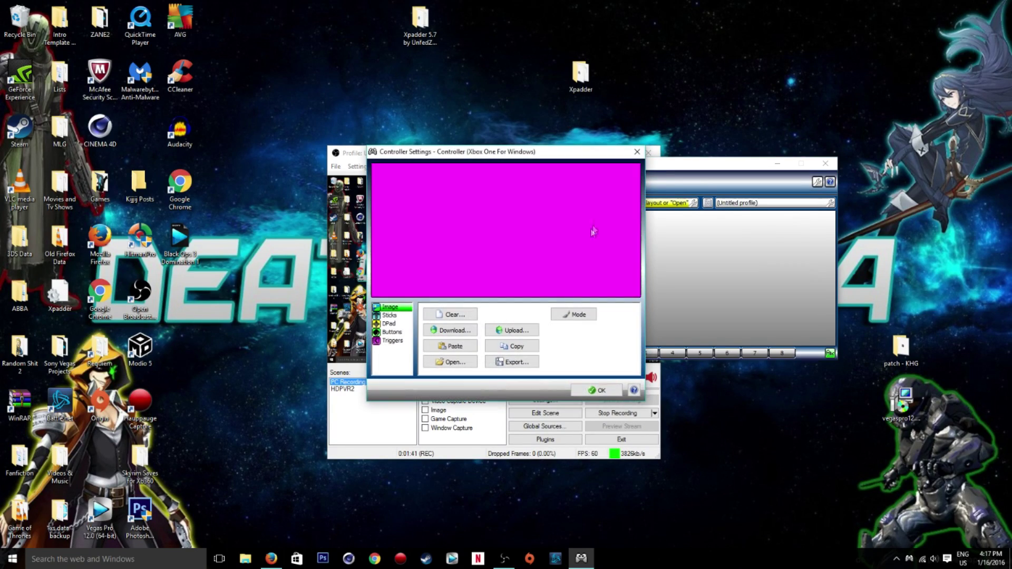
{"action": "left_click", "coordinate": [450, 346]}
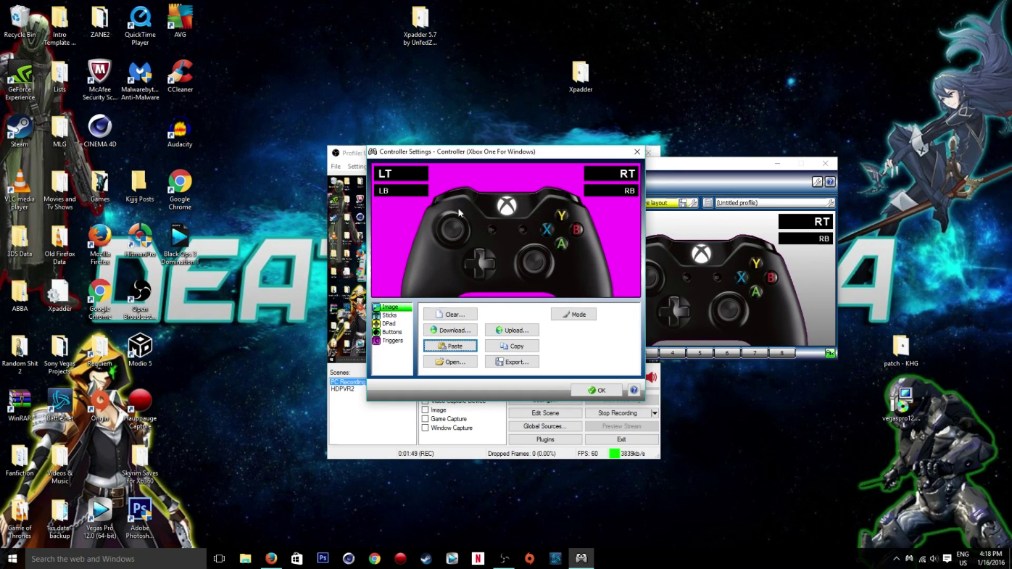
{"action": "left_click", "coordinate": [390, 315]}
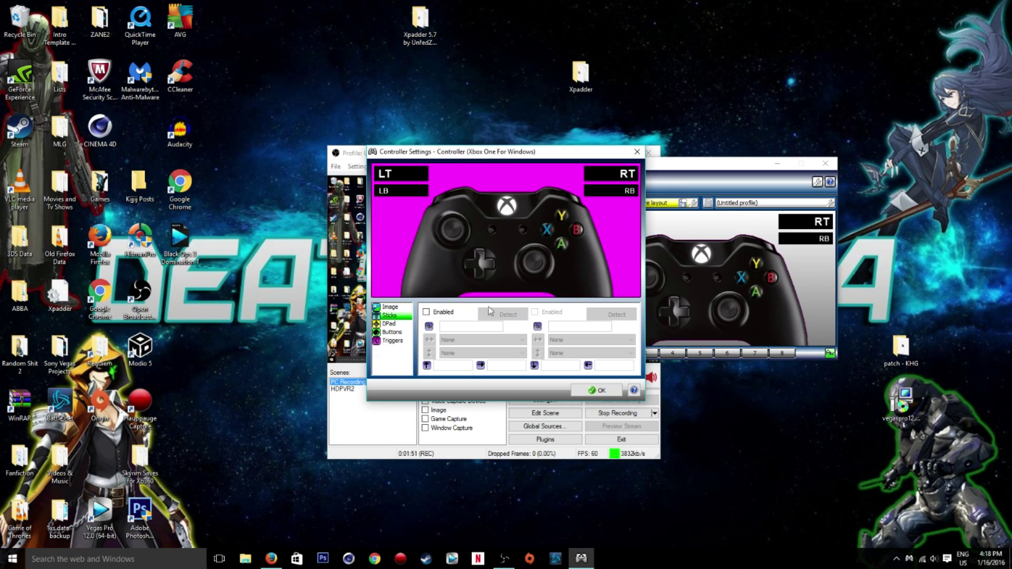
Enable and detect the first stick, then place it on the left thumbstick.
{"action": "left_click", "coordinate": [443, 313]}
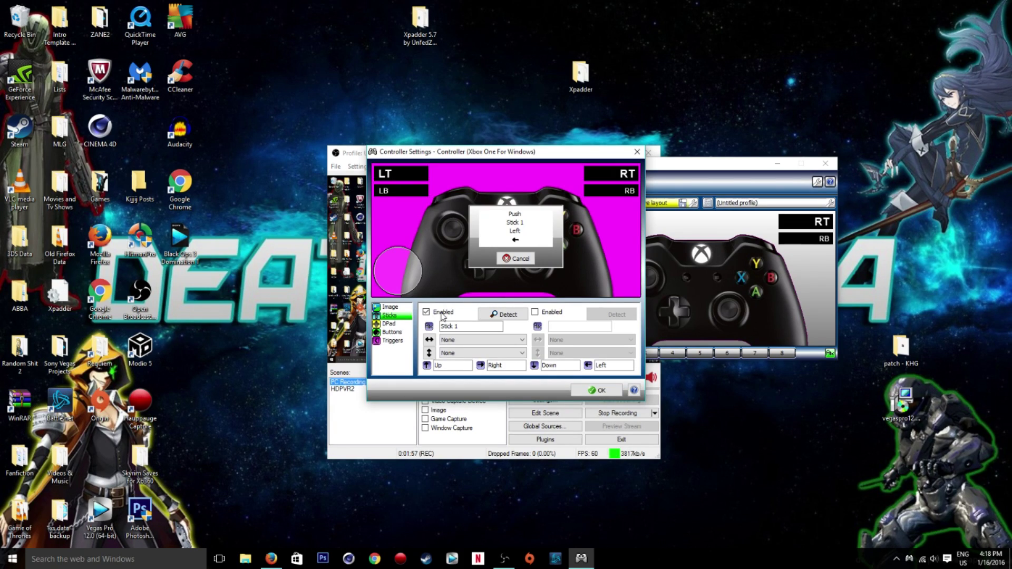
{"action": "left_click", "coordinate": [526, 259]}
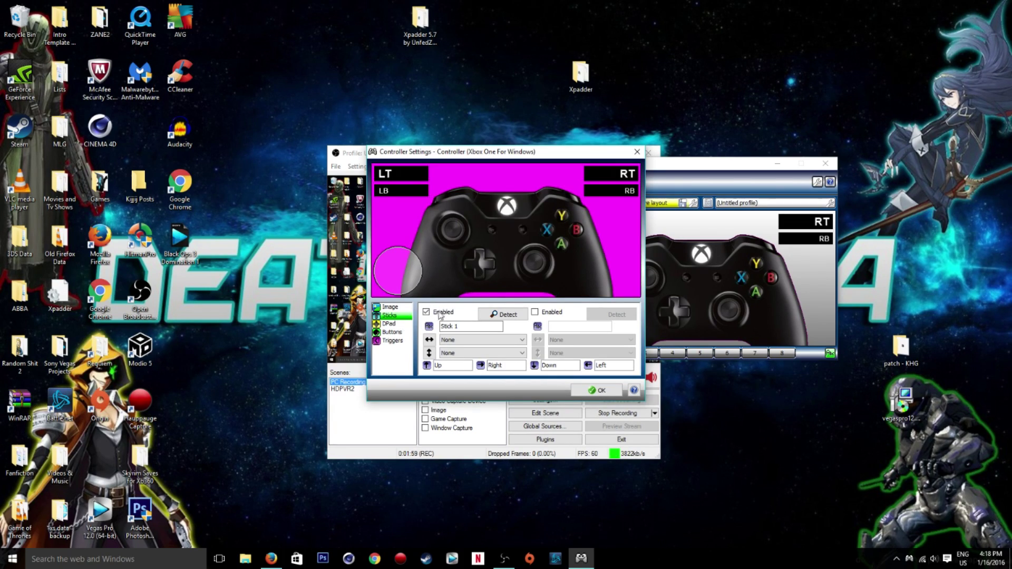
{"action": "left_click", "coordinate": [427, 312]}
{"action": "left_click", "coordinate": [427, 313]}
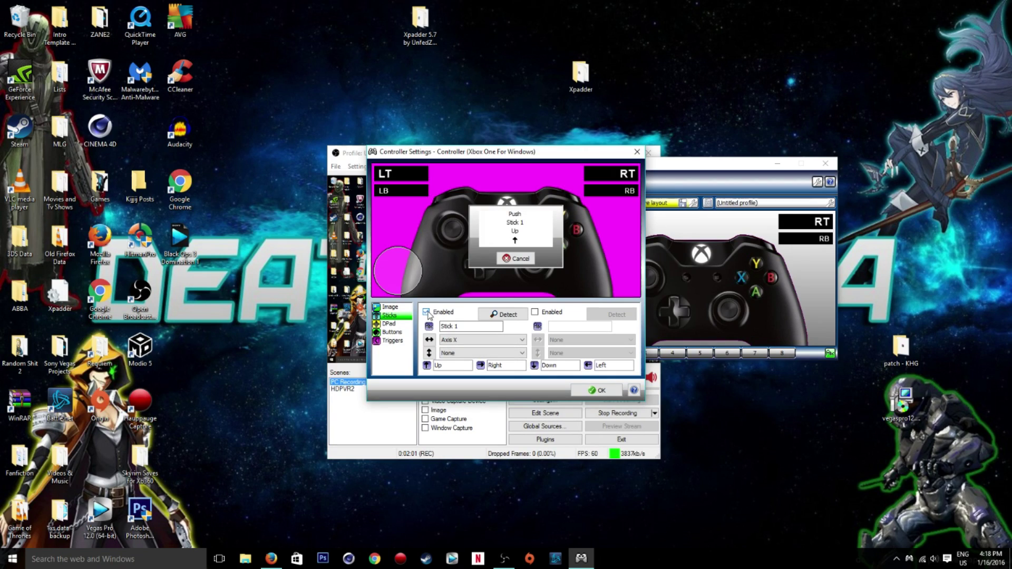
{"action": "left_click_drag", "start_coordinate": [408, 274], "coordinate": [461, 233]}
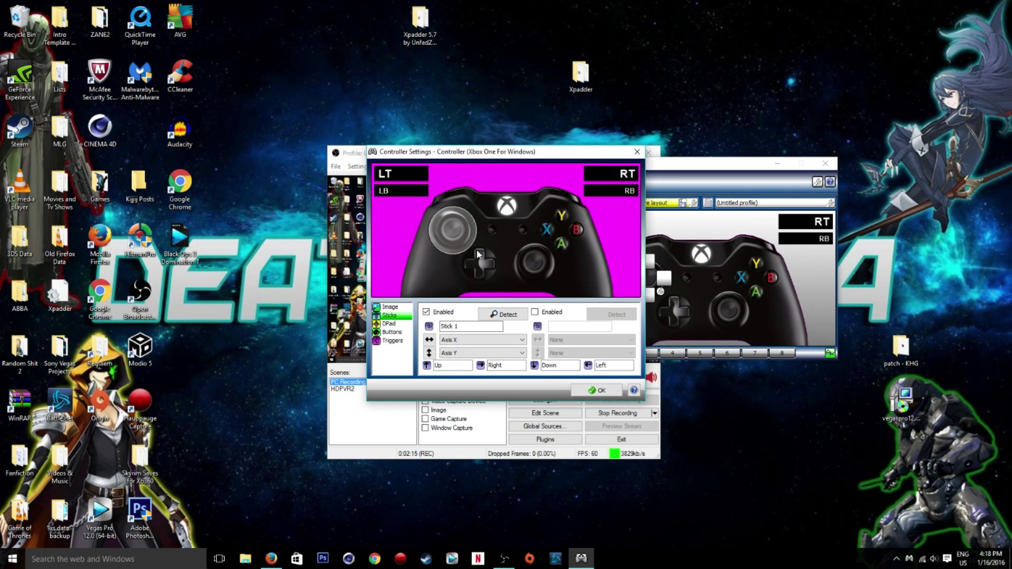
Enable the second stick and place it on the right thumbstick.
{"action": "left_click", "coordinate": [548, 312]}
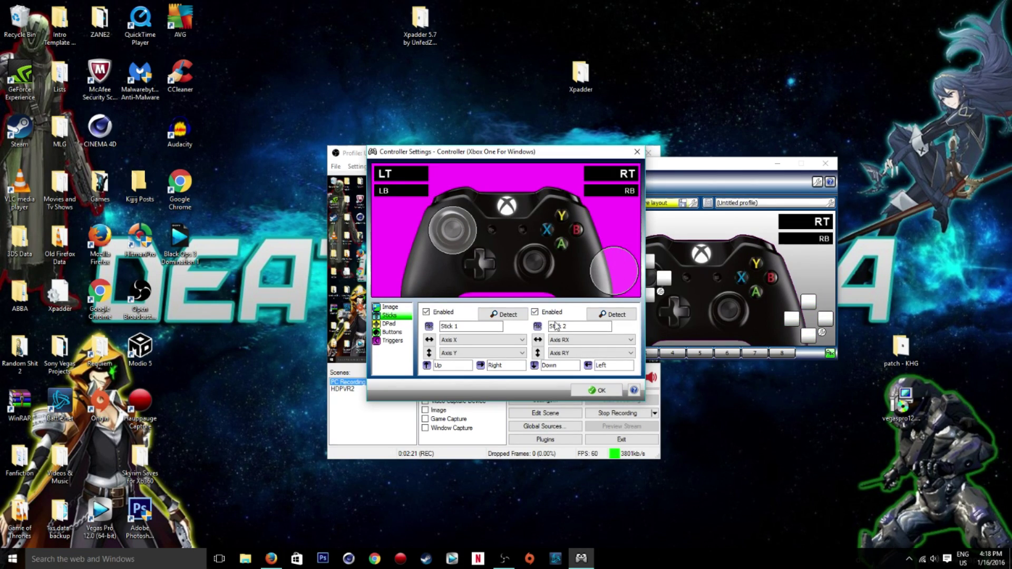
{"action": "left_click_drag", "start_coordinate": [591, 296], "coordinate": [537, 278]}
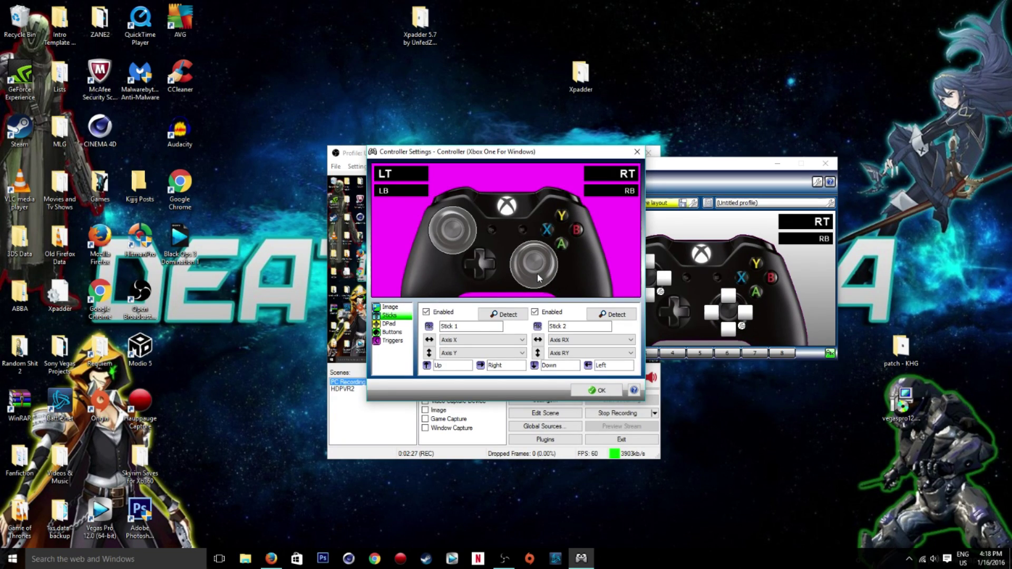
{"action": "left_click", "coordinate": [389, 324]}
Enable and detect the D-pad, then place button markers on X, Y, B and A.
{"action": "left_click", "coordinate": [428, 312]}
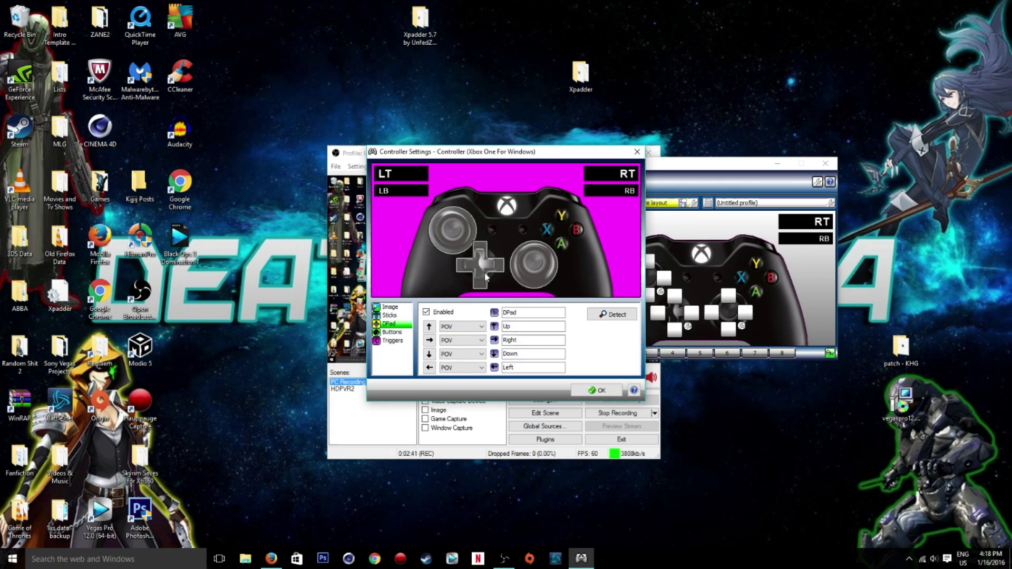
{"action": "left_click", "coordinate": [396, 333]}
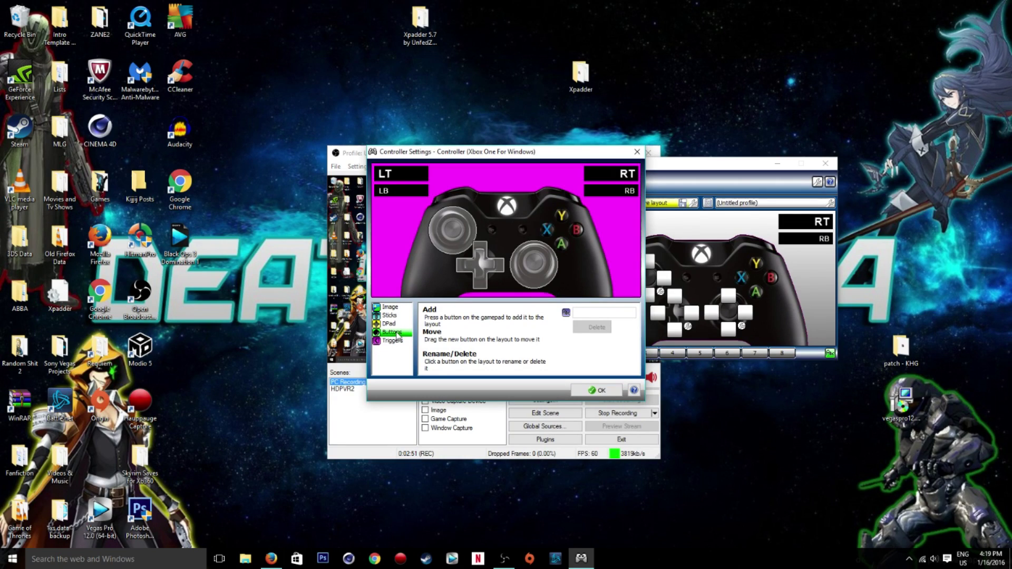
{"action": "left_click_drag", "start_coordinate": [419, 222], "coordinate": [547, 230]}
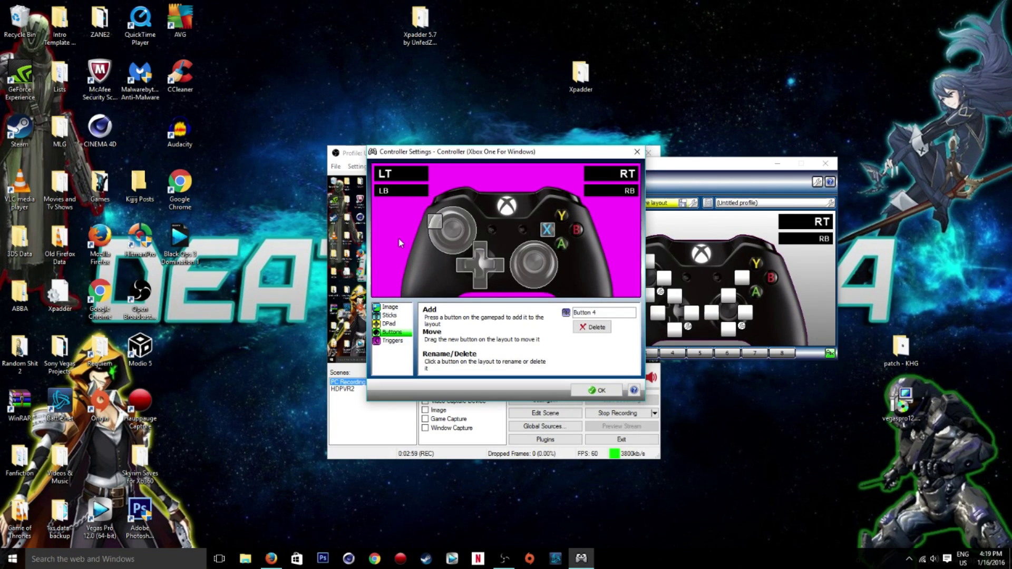
{"action": "left_click_drag", "start_coordinate": [434, 220], "coordinate": [563, 217]}
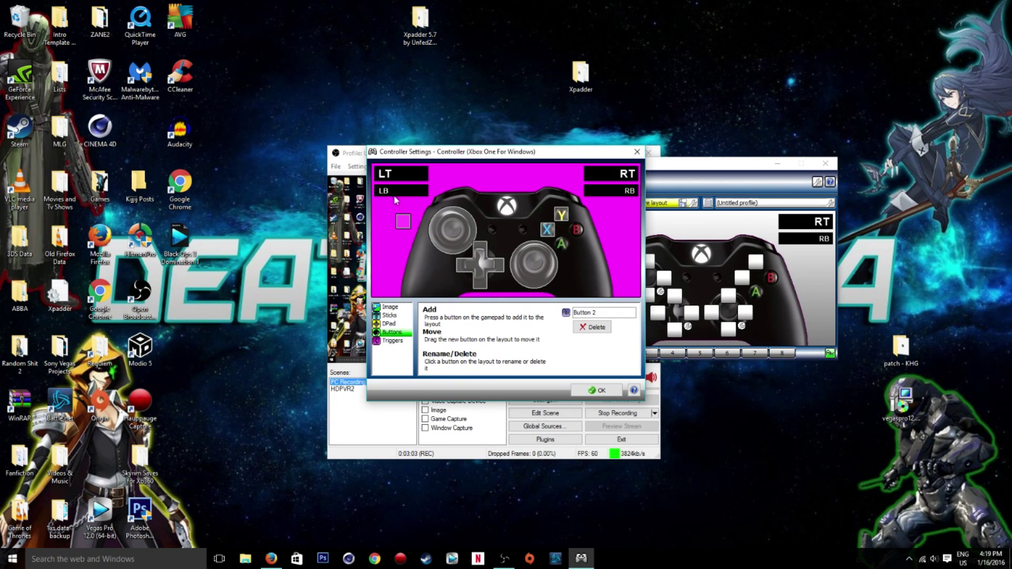
{"action": "left_click_drag", "start_coordinate": [404, 222], "coordinate": [578, 239]}
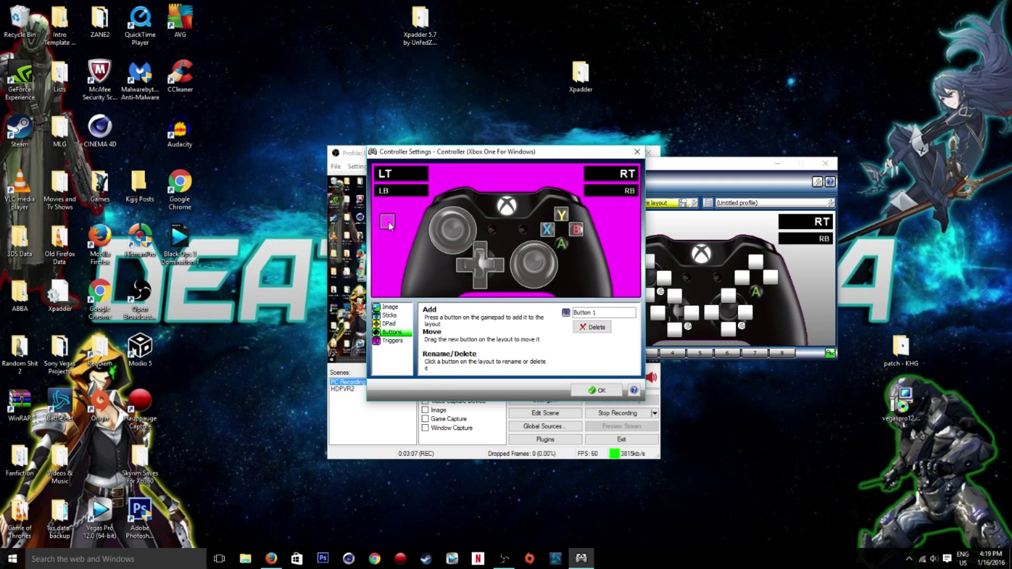
{"action": "left_click_drag", "start_coordinate": [390, 226], "coordinate": [562, 245]}
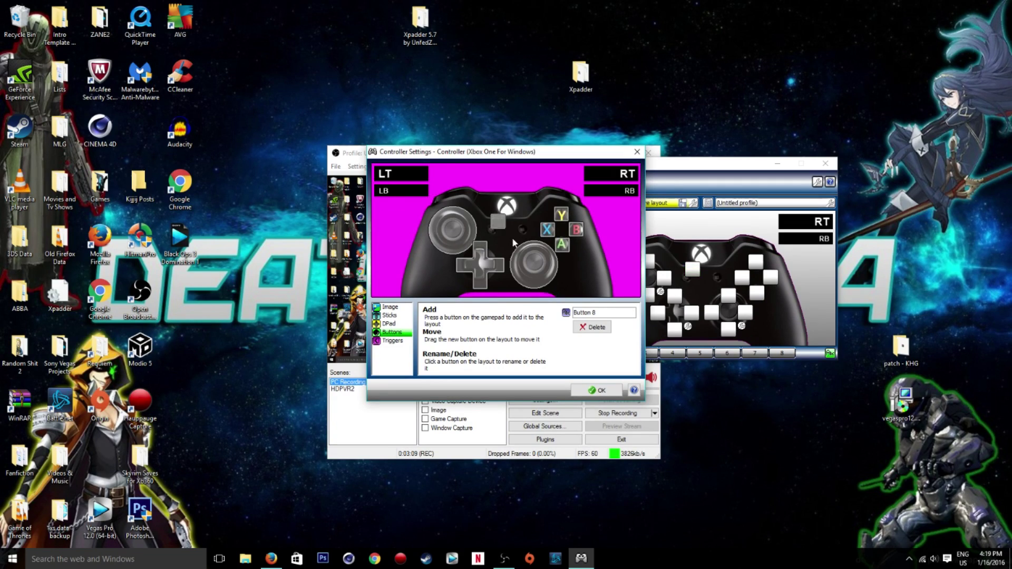
Place button markers on a centre button and on the LB and RB labels.
{"action": "mouse_move", "coordinate": [499, 222]}
{"action": "left_mouse_down"}
{"action": "mouse_move", "coordinate": [523, 232]}
{"action": "mouse_move", "coordinate": [492, 230]}
{"action": "left_mouse_up"}
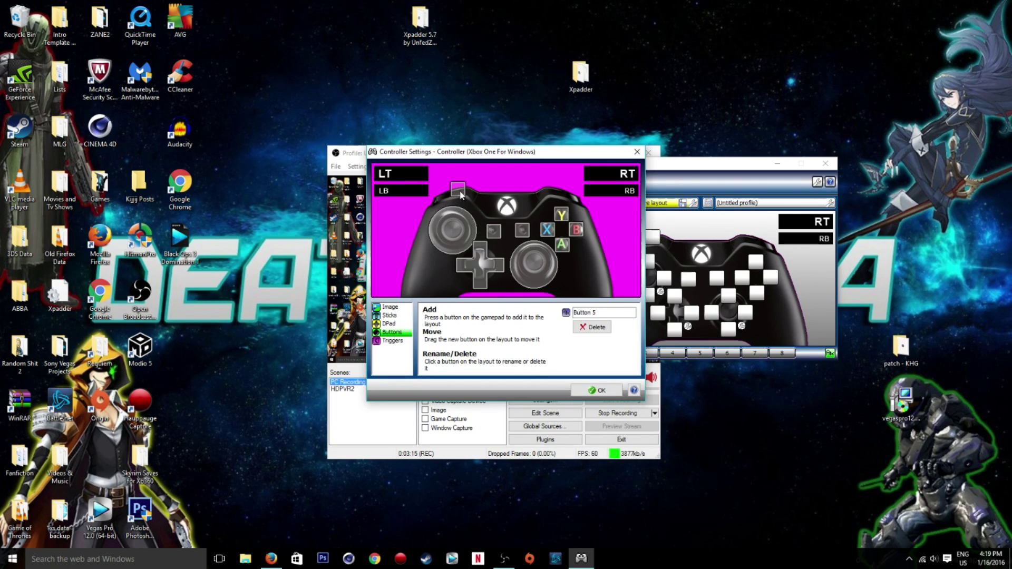
{"action": "left_click_drag", "start_coordinate": [461, 195], "coordinate": [386, 198]}
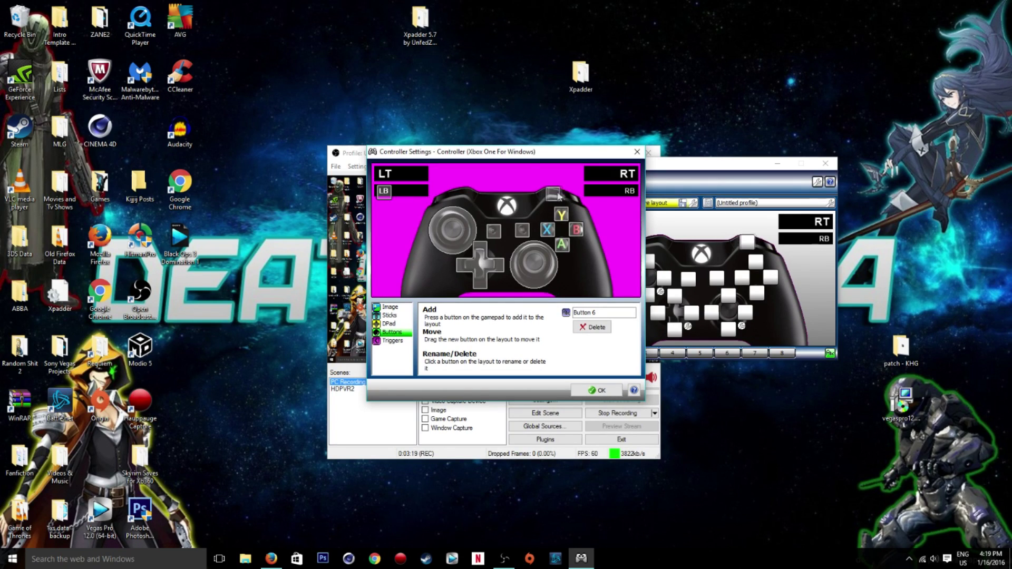
{"action": "left_click_drag", "start_coordinate": [558, 196], "coordinate": [629, 193]}
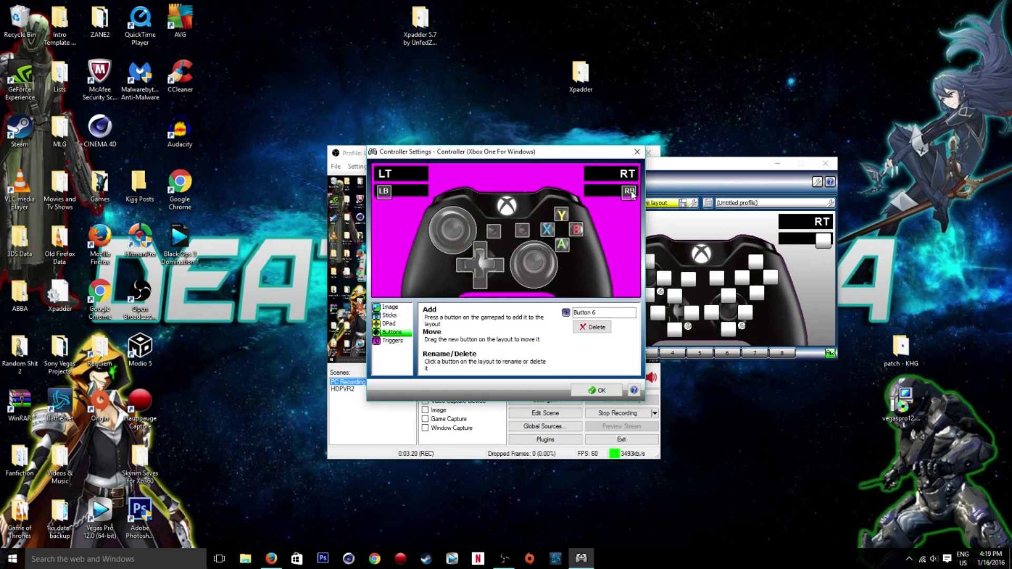
{"action": "left_click", "coordinate": [398, 342]}
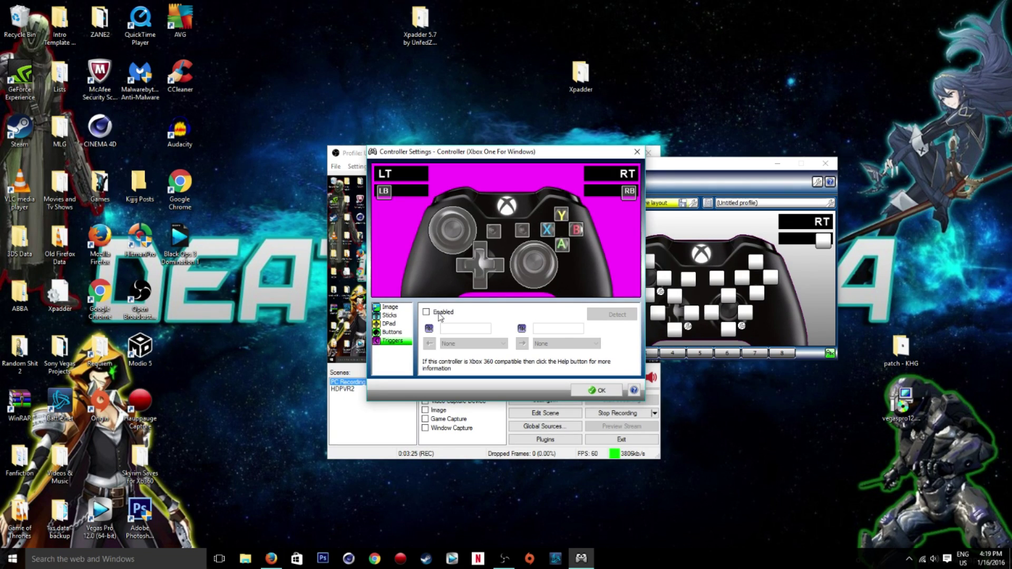
Enable and detect the triggers, then close the controller settings.
{"action": "left_click", "coordinate": [440, 314]}
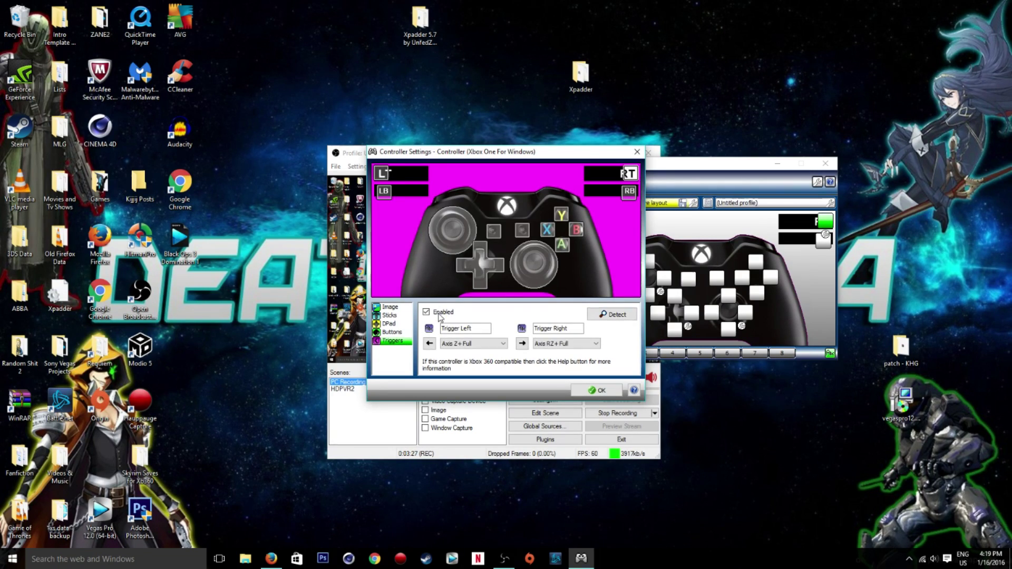
{"action": "left_click", "coordinate": [637, 151]}
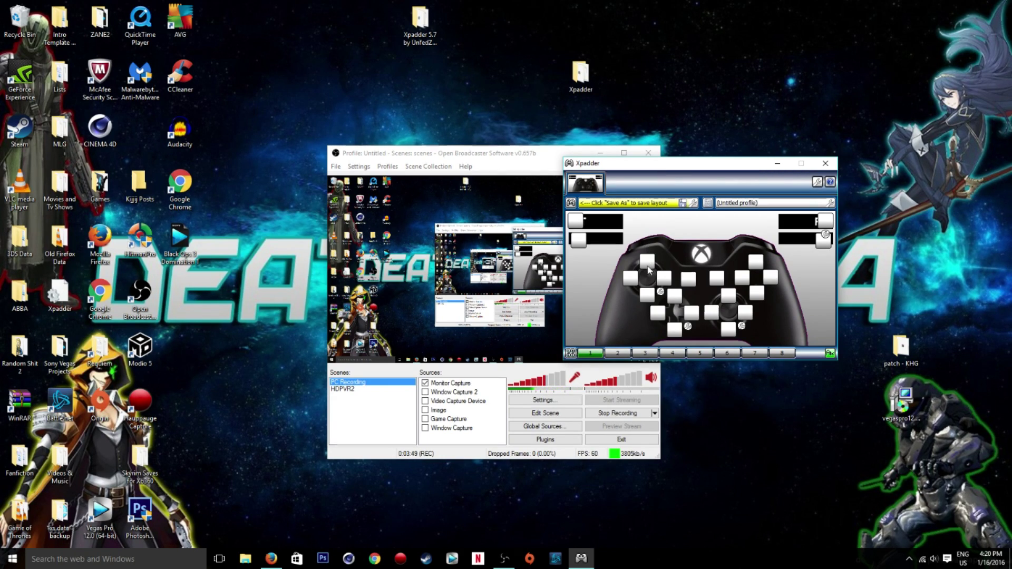
Map the left stick to WASD: W up, A left, D right.
{"action": "left_click", "coordinate": [647, 262]}
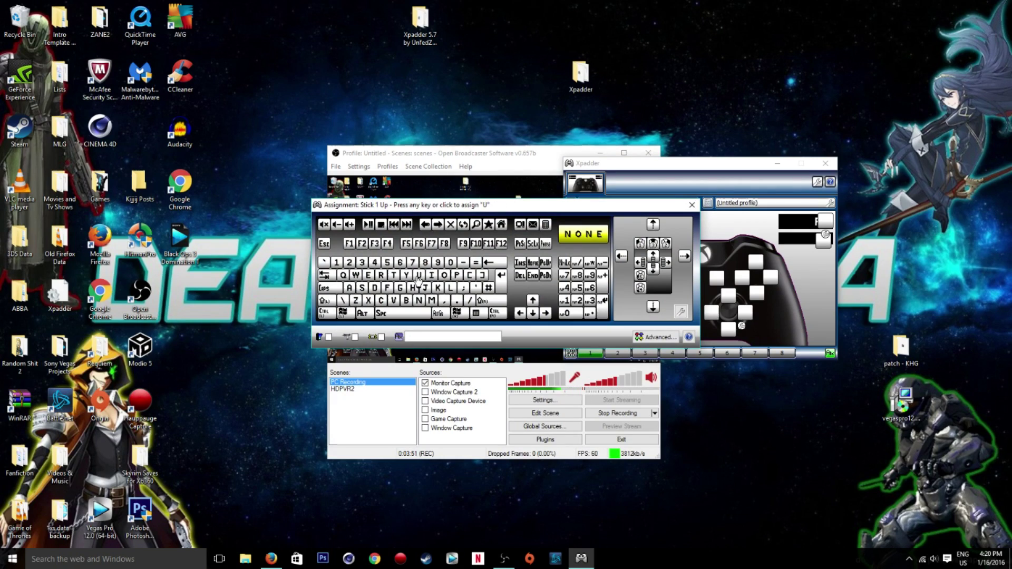
{"action": "left_click", "coordinate": [355, 275]}
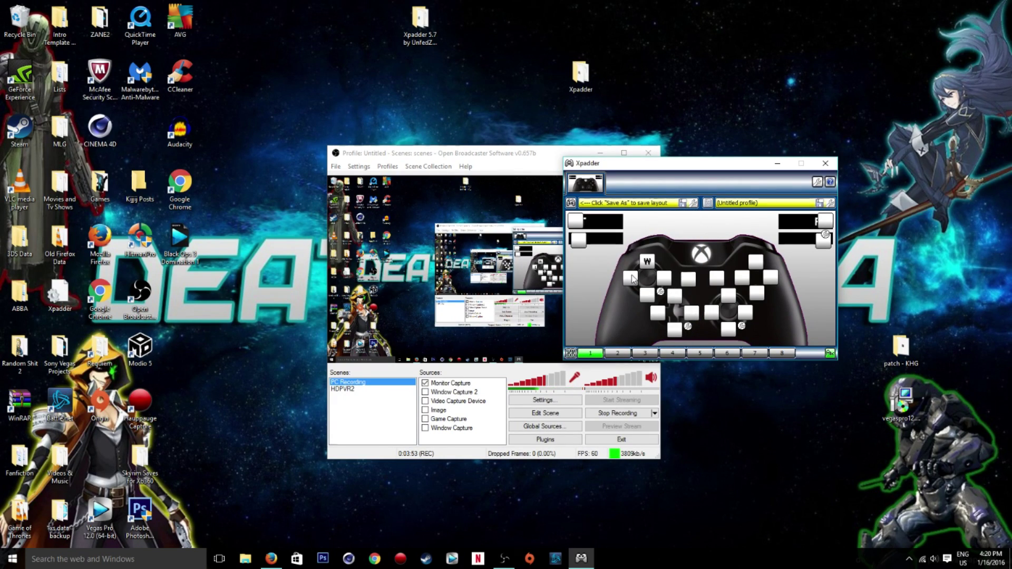
{"action": "left_click", "coordinate": [632, 278]}
{"action": "key", "text": "a"}
{"action": "left_click", "coordinate": [664, 278]}
{"action": "key", "text": "d"}
{"action": "left_click", "coordinate": [571, 203]}
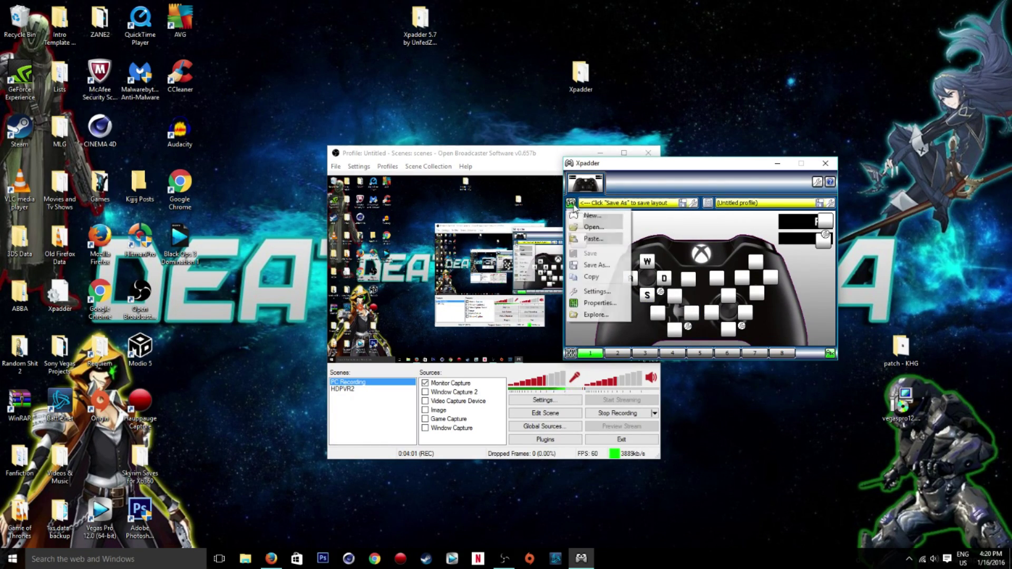
Add Button 9 and Button 10 on the left and right thumbstick centres.
{"action": "left_click", "coordinate": [593, 303]}
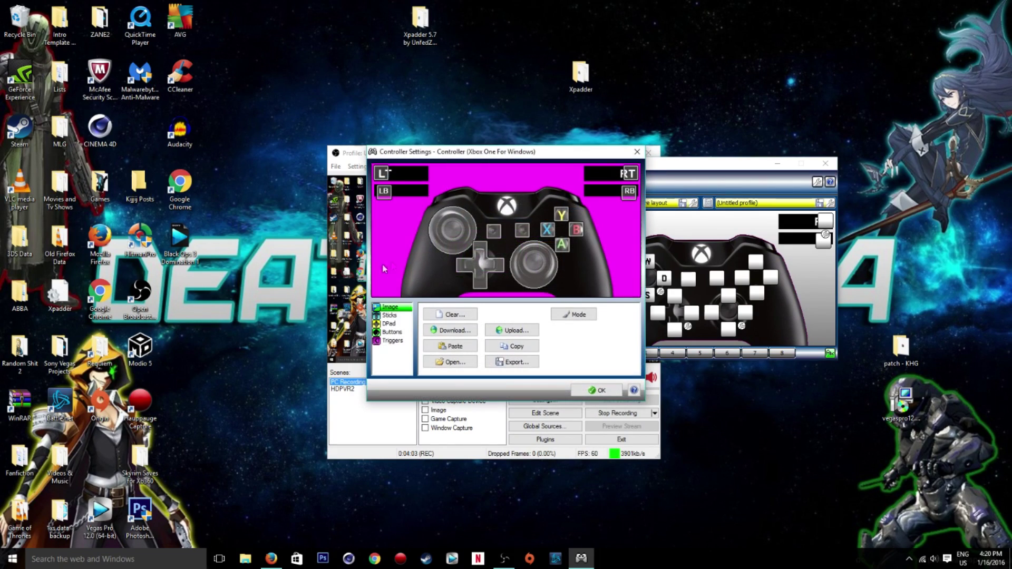
{"action": "left_click", "coordinate": [388, 315]}
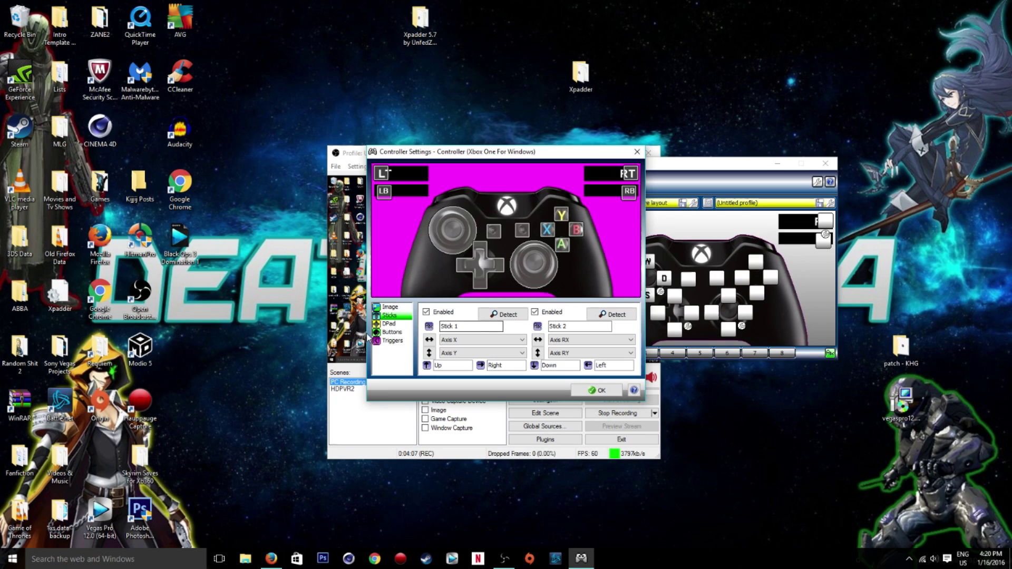
{"action": "left_click", "coordinate": [391, 332]}
{"action": "left_click_drag", "start_coordinate": [523, 223], "coordinate": [454, 233]}
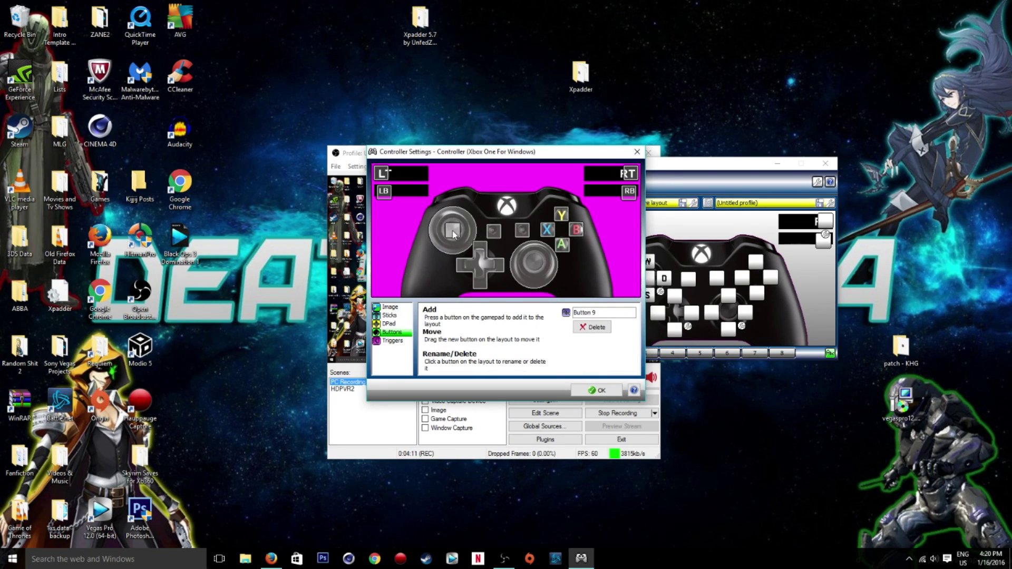
{"action": "left_click_drag", "start_coordinate": [531, 226], "coordinate": [539, 269]}
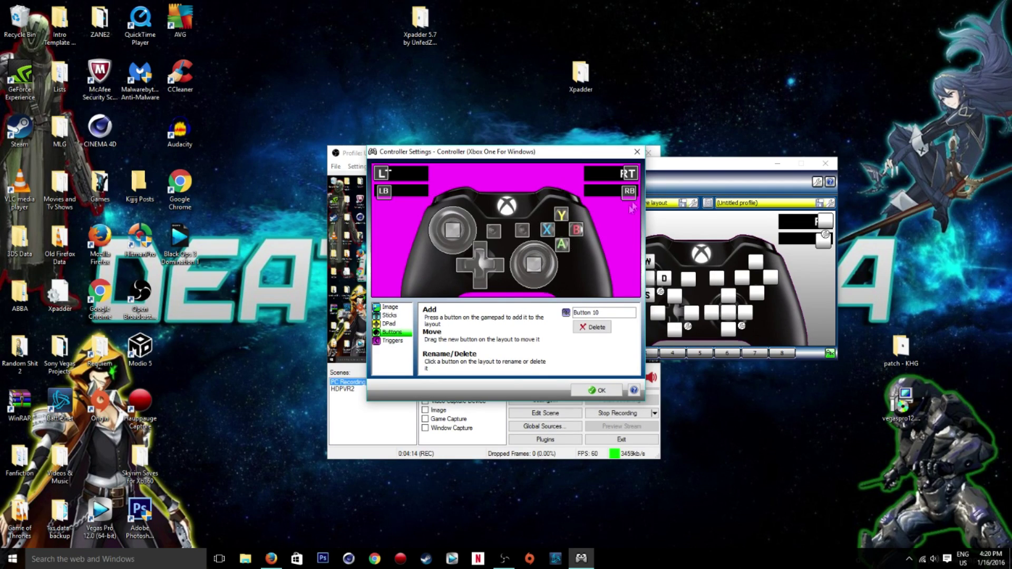
{"action": "left_click", "coordinate": [637, 152]}
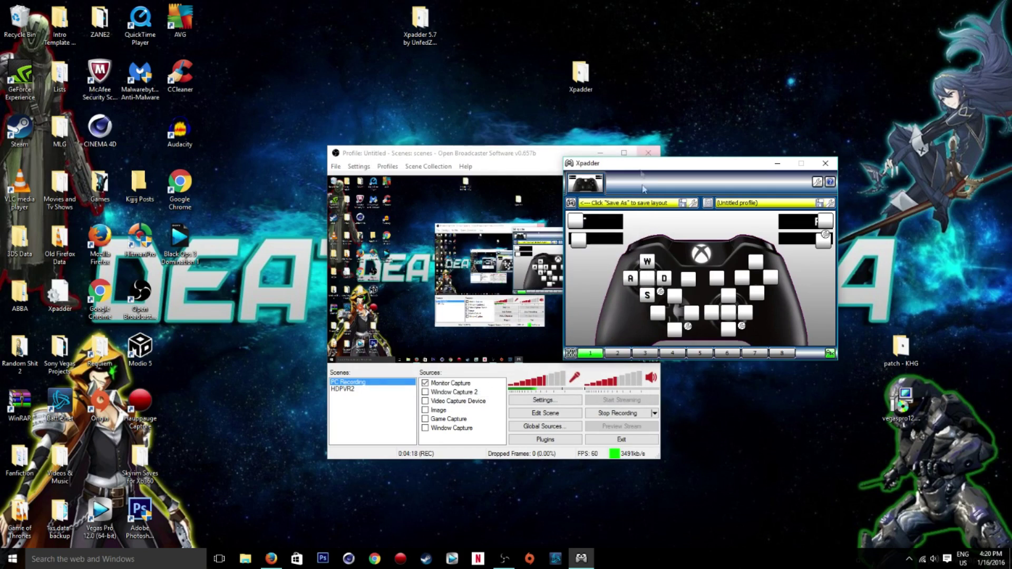
{"action": "left_click", "coordinate": [647, 279]}
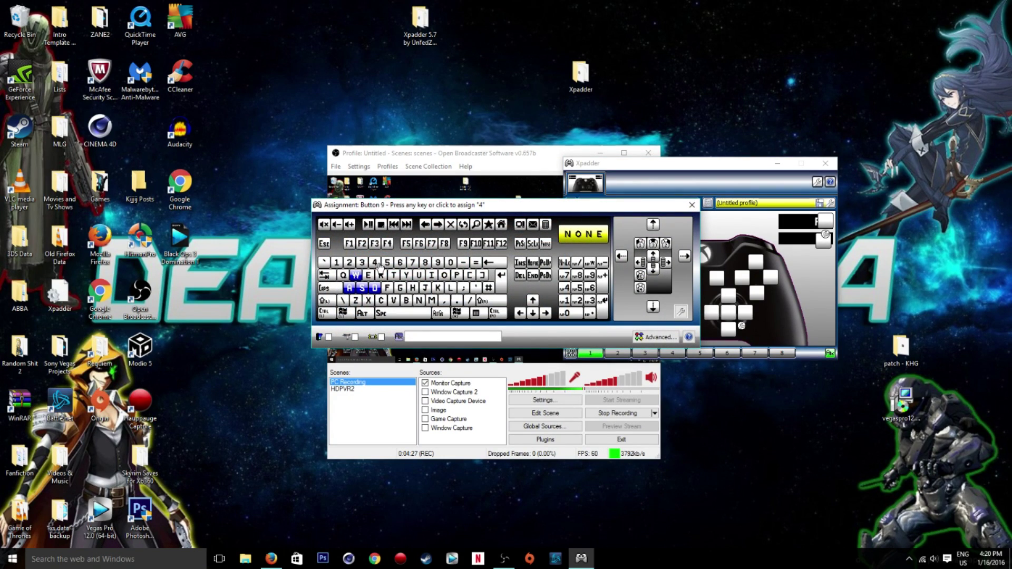
Assign I to the left-stick press, M to Button 7, Esc to Button 8, plus d-pad keys.
{"action": "left_click", "coordinate": [432, 275]}
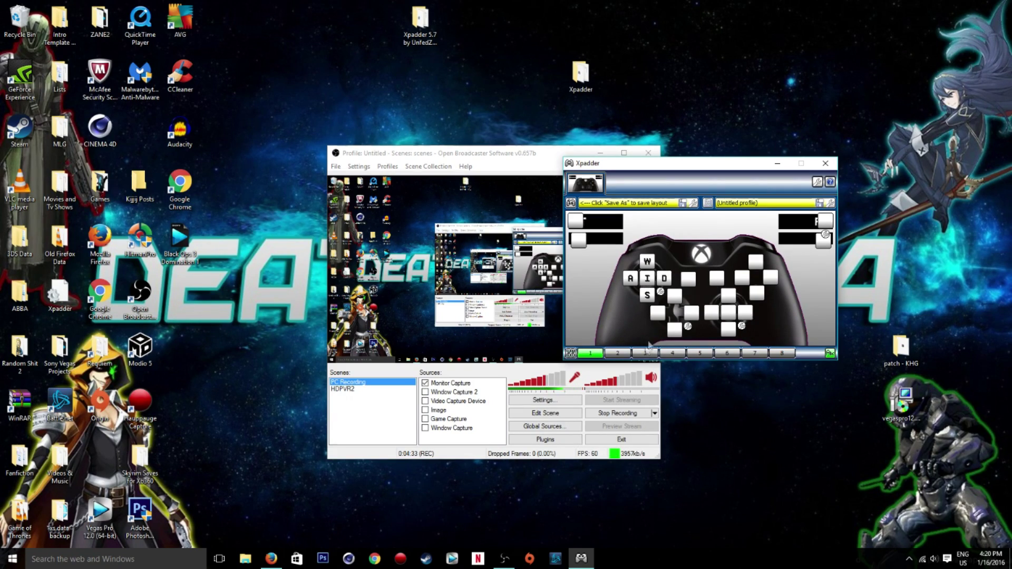
{"action": "left_click", "coordinate": [687, 285]}
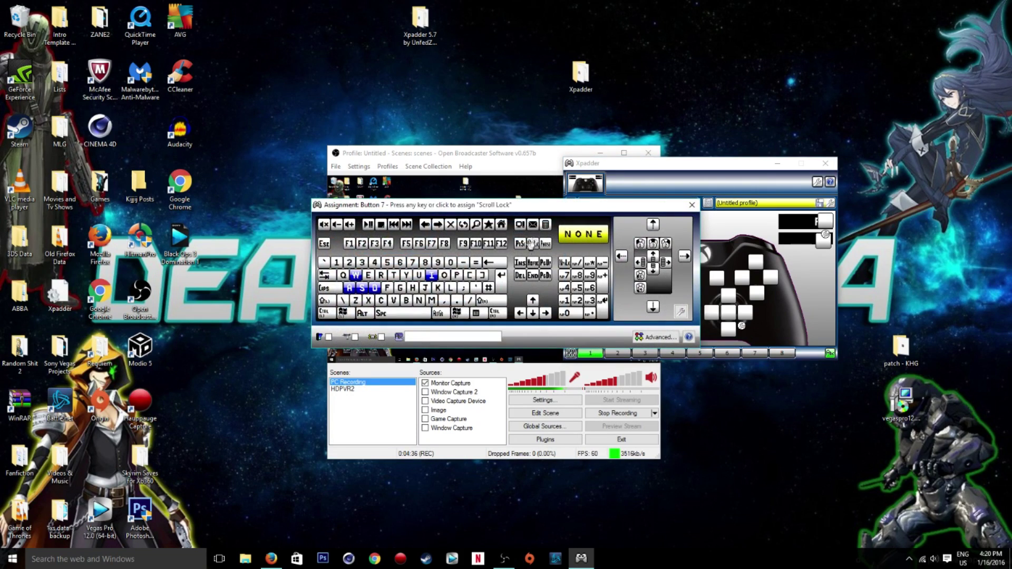
{"action": "left_click", "coordinate": [432, 300]}
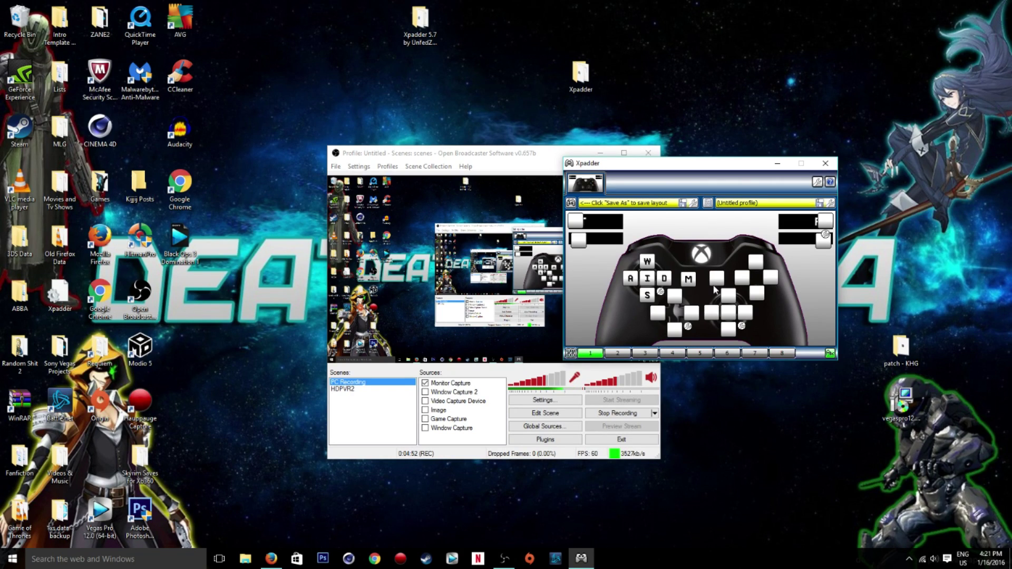
{"action": "left_click", "coordinate": [715, 282]}
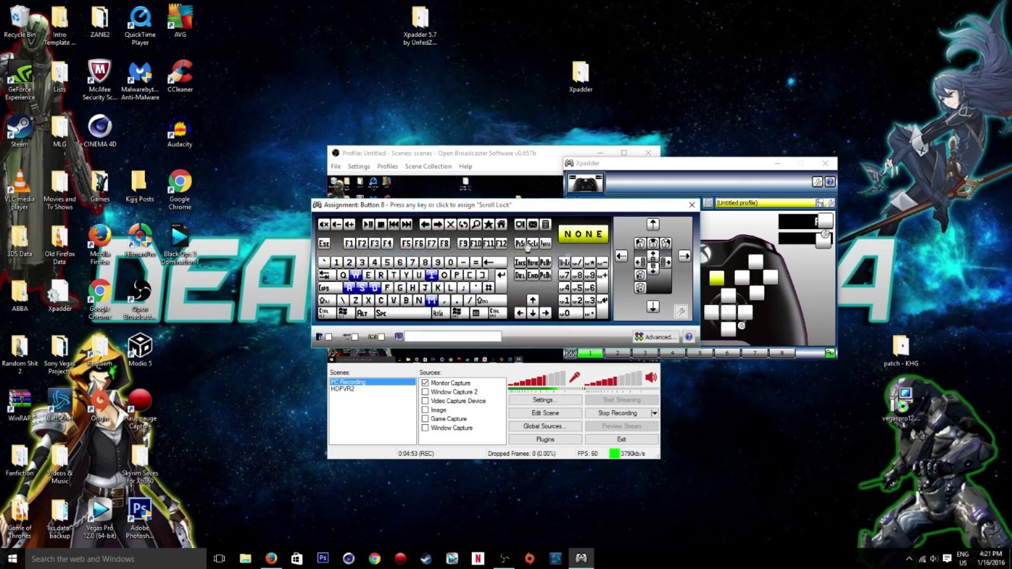
{"action": "left_click", "coordinate": [324, 244]}
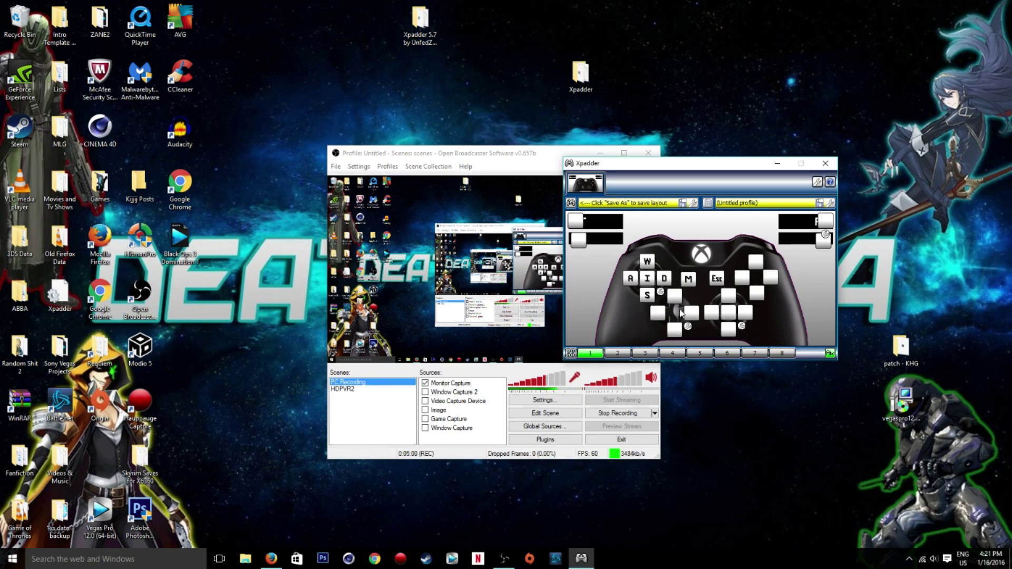
{"action": "left_click", "coordinate": [674, 296]}
{"action": "left_click", "coordinate": [731, 297]}
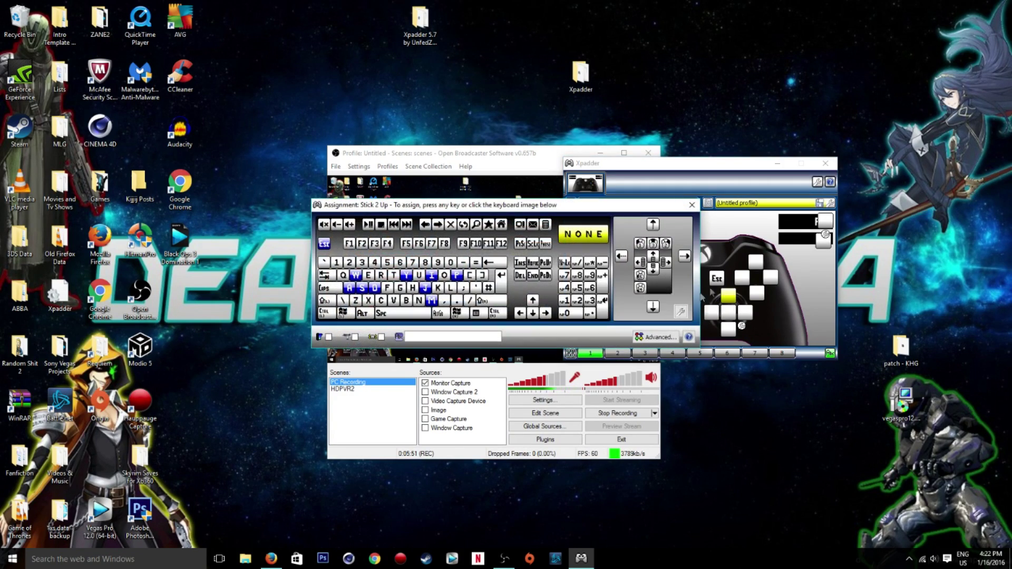
Map the right stick's up, right, down and left to matching mouse-move directions.
{"action": "left_click", "coordinate": [652, 226]}
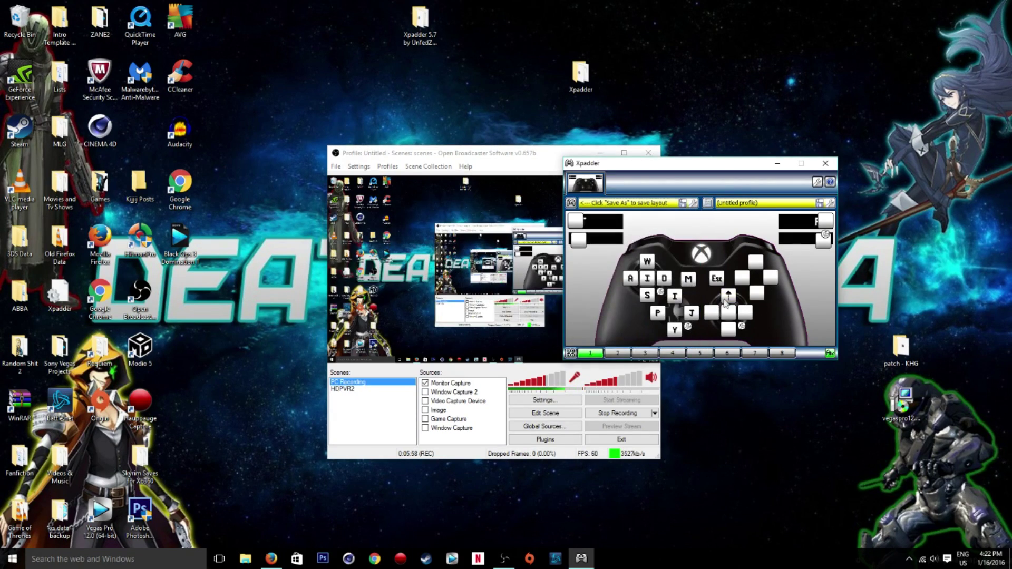
{"action": "left_click", "coordinate": [745, 313]}
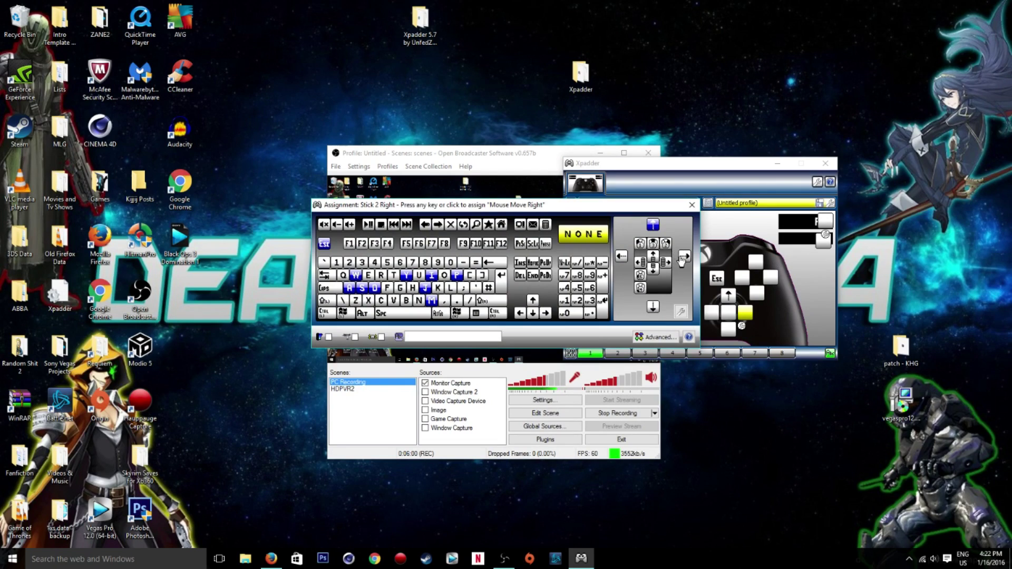
{"action": "left_click", "coordinate": [684, 256]}
{"action": "left_click", "coordinate": [728, 330]}
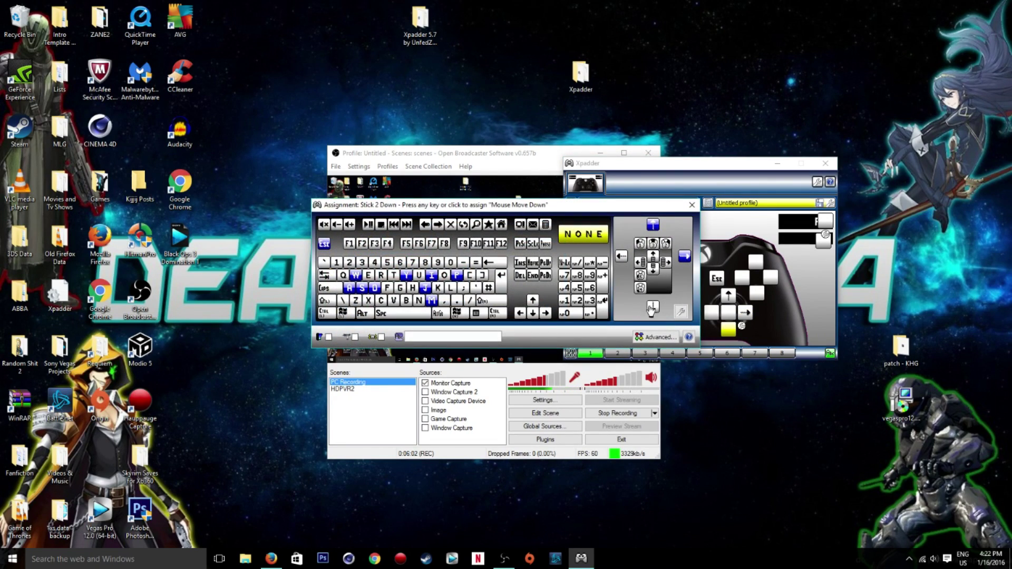
{"action": "left_click", "coordinate": [652, 307]}
{"action": "left_click", "coordinate": [710, 312]}
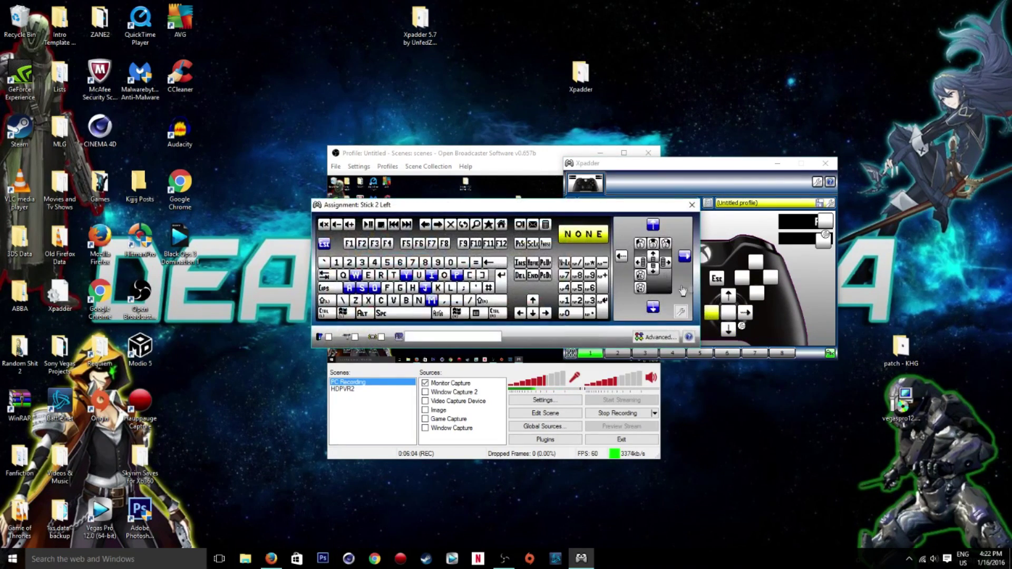
{"action": "left_click", "coordinate": [625, 260]}
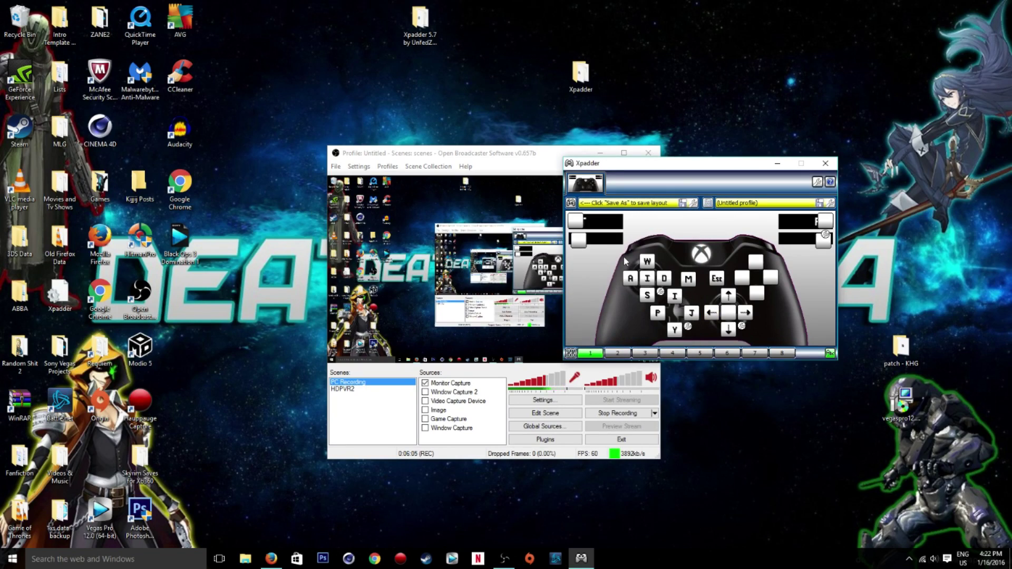
Set the right-stick press (Button 10) to a toggled right mouse button.
{"action": "left_click", "coordinate": [727, 315]}
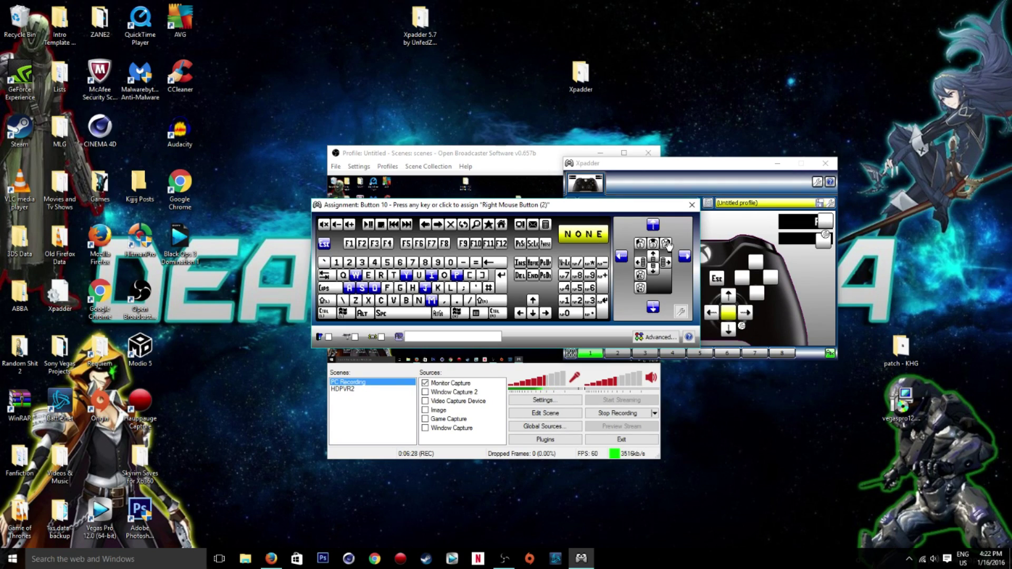
{"action": "left_click", "coordinate": [667, 243]}
{"action": "right_click", "coordinate": [729, 316]}
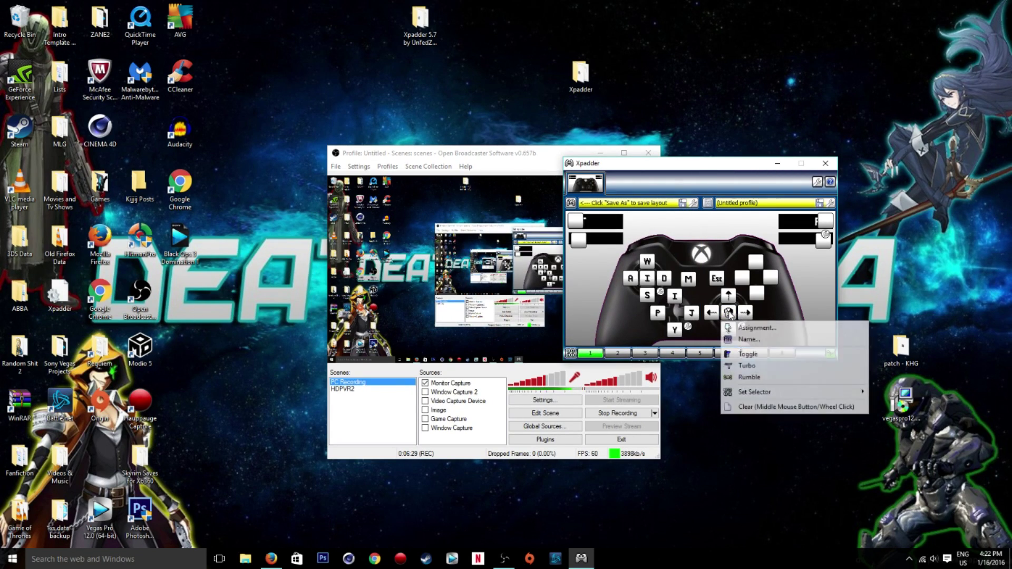
{"action": "left_click", "coordinate": [746, 354]}
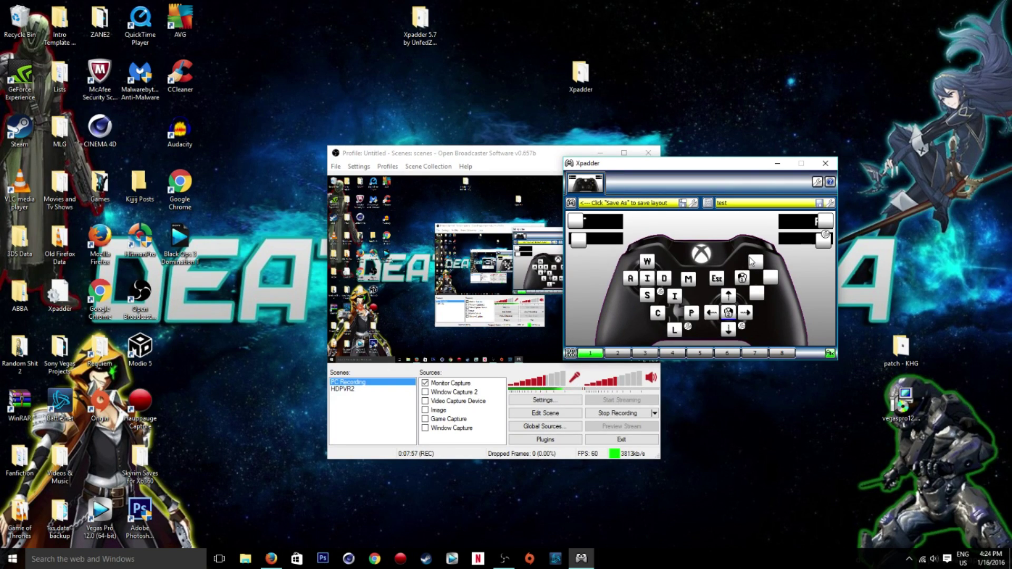
{"action": "left_click", "coordinate": [754, 262]}
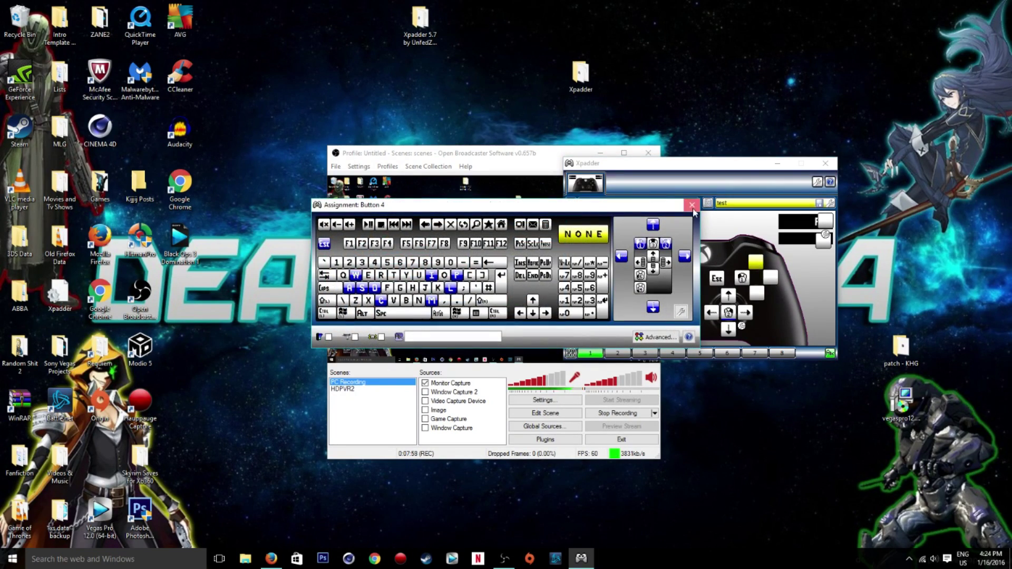
Assign keys 2, 3 and Space to three face buttons.
{"action": "left_click", "coordinate": [692, 204]}
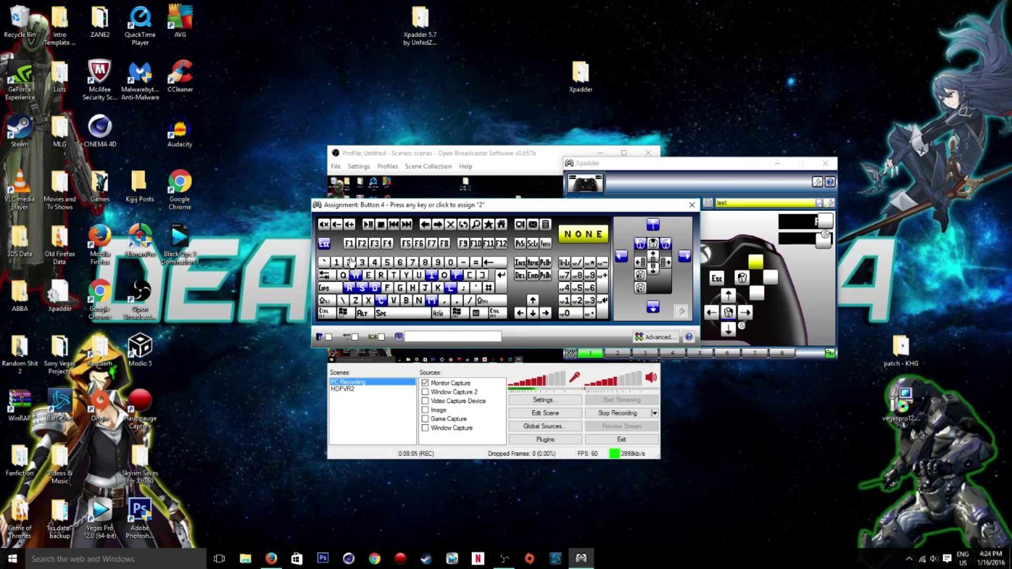
{"action": "key", "text": "2"}
{"action": "left_click", "coordinate": [771, 279]}
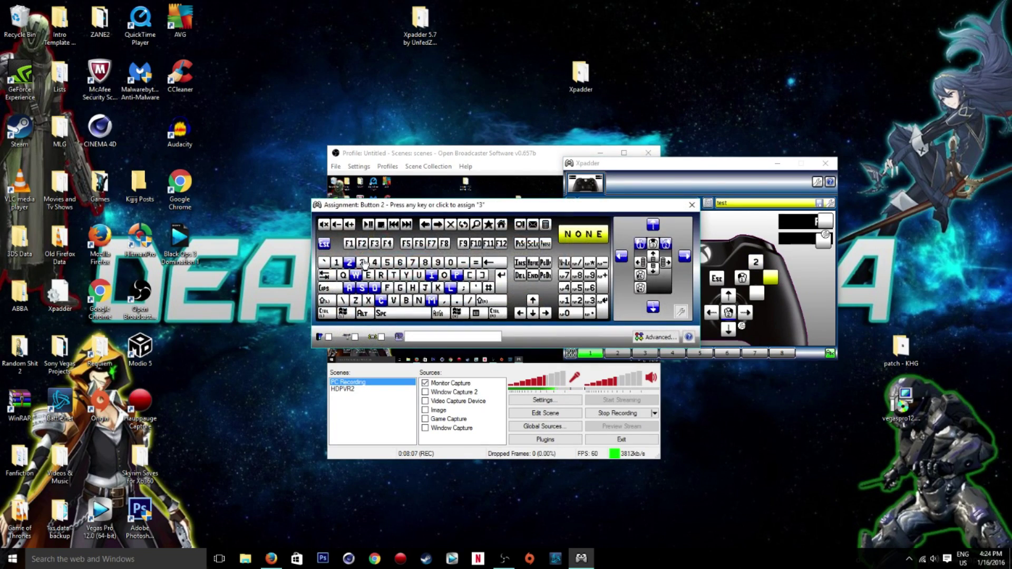
{"action": "key", "text": "3"}
{"action": "left_click", "coordinate": [756, 293]}
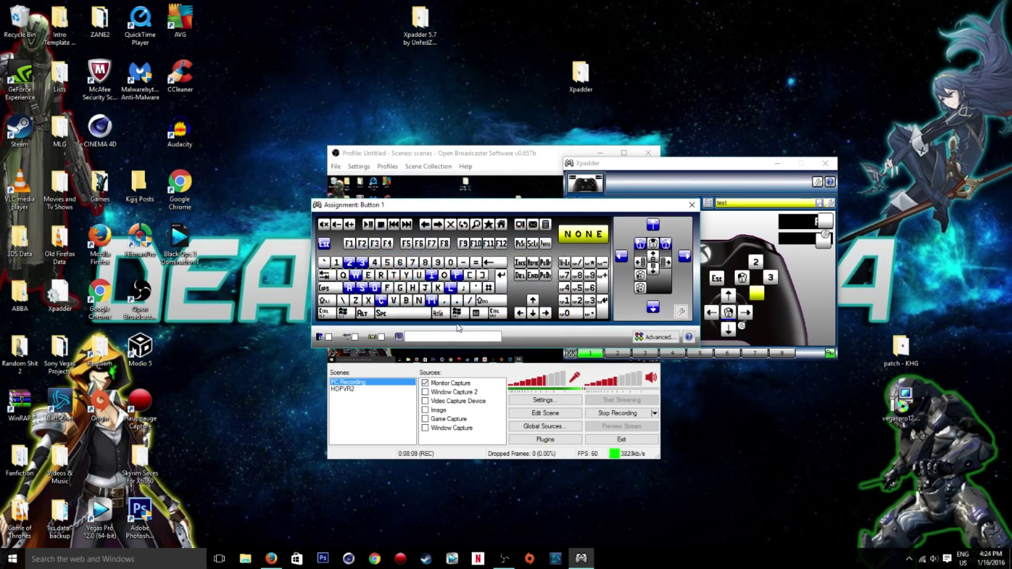
{"action": "left_click", "coordinate": [376, 315]}
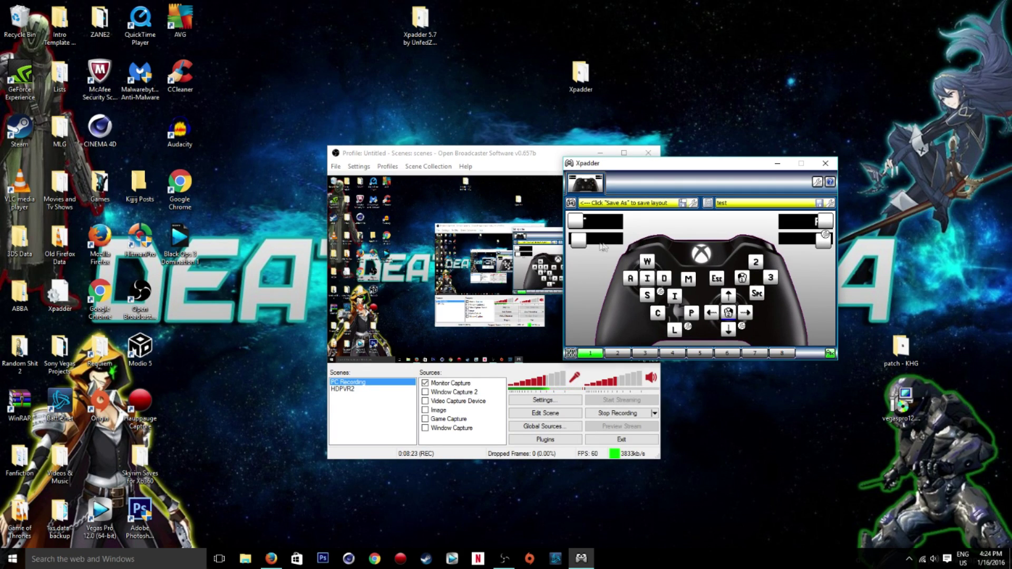
Assign 4 to the left shoulder button and 5 to the right shoulder button.
{"action": "left_click", "coordinate": [575, 244]}
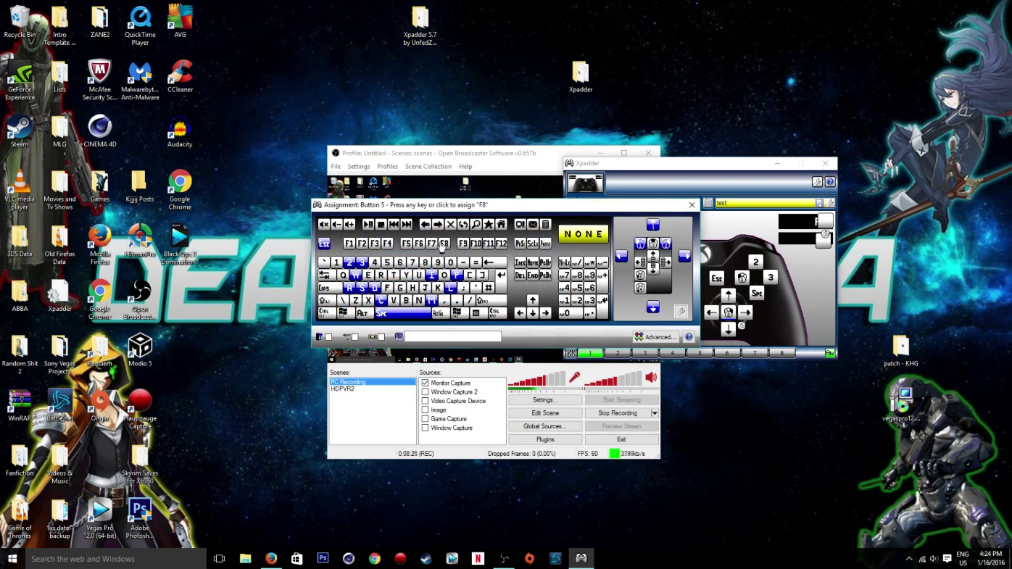
{"action": "key", "text": "4"}
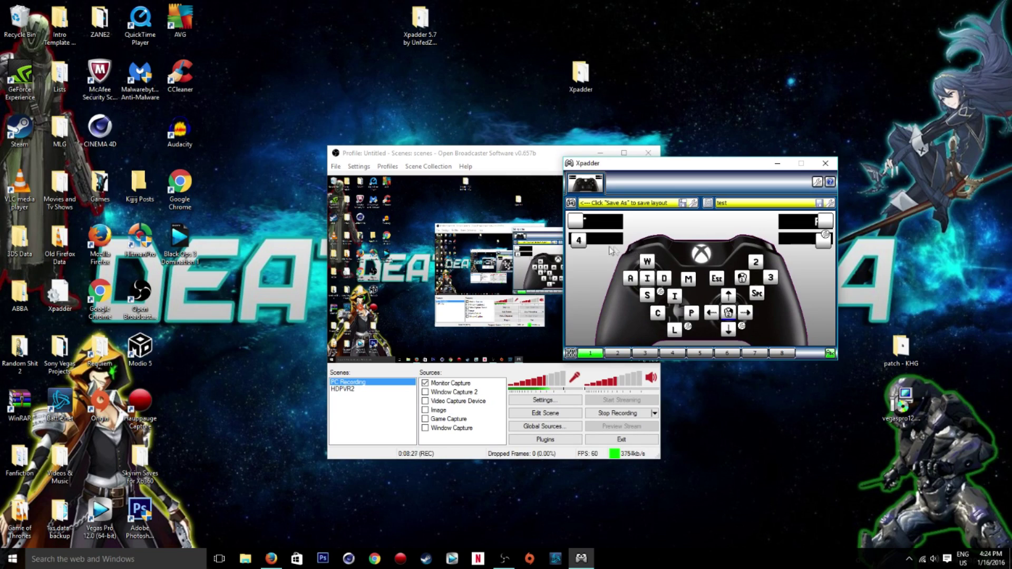
{"action": "left_click", "coordinate": [829, 246]}
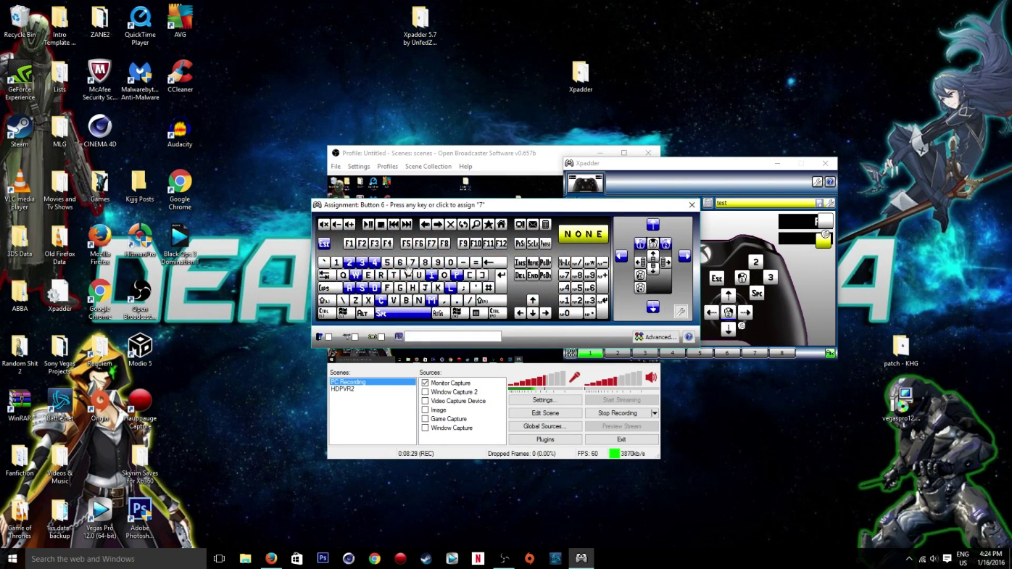
{"action": "key", "text": "5"}
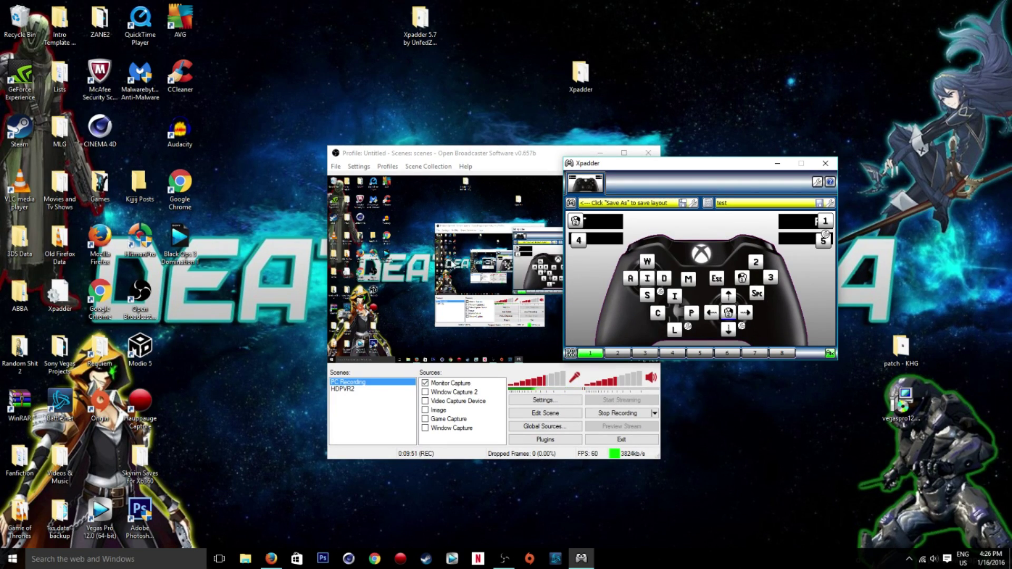
{"action": "double_click", "coordinate": [104, 195]}
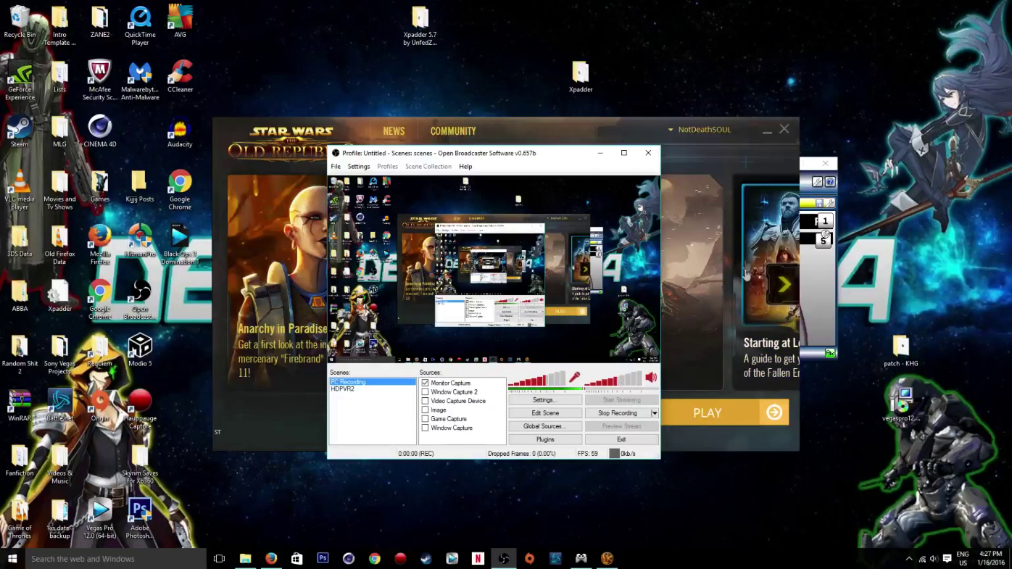
Bring the SWTOR launcher forward and hit PLAY to load the Begeren Colony character list.
{"action": "left_click", "coordinate": [624, 137]}
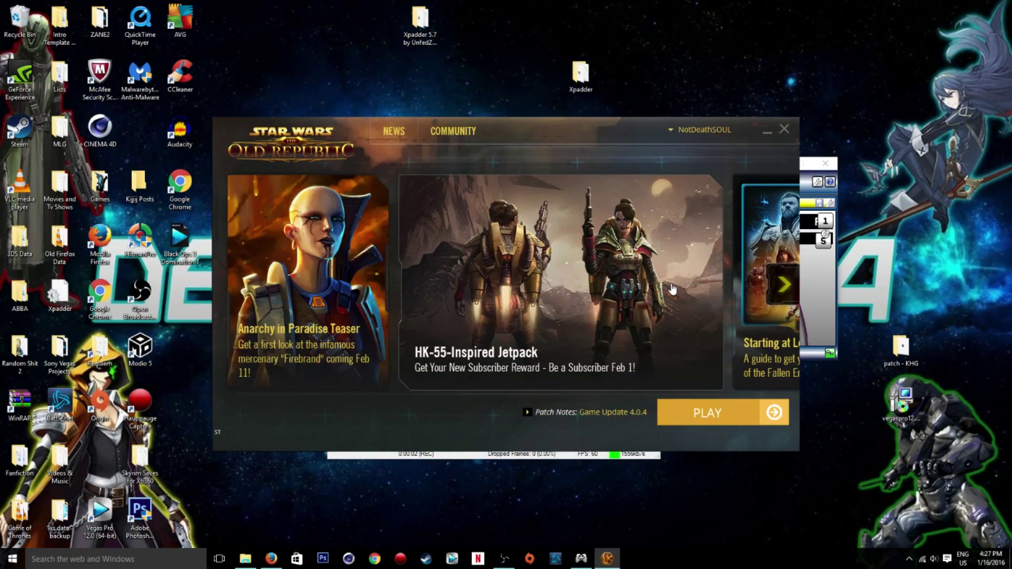
{"action": "left_click", "coordinate": [694, 417]}
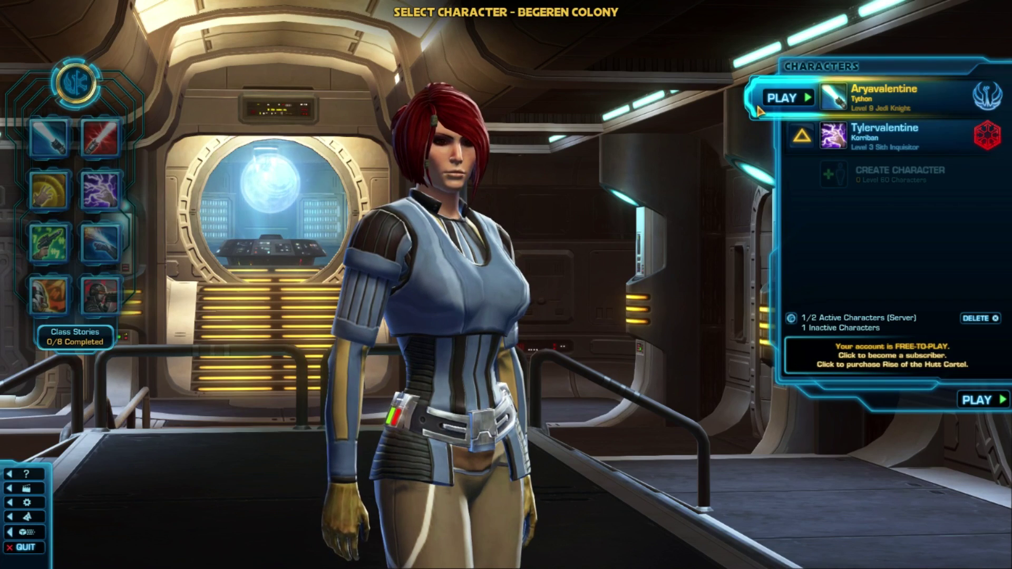
Play the level 9 Jedi Knight and load into Lower Kaleth on Tython.
{"action": "left_click", "coordinate": [791, 99]}
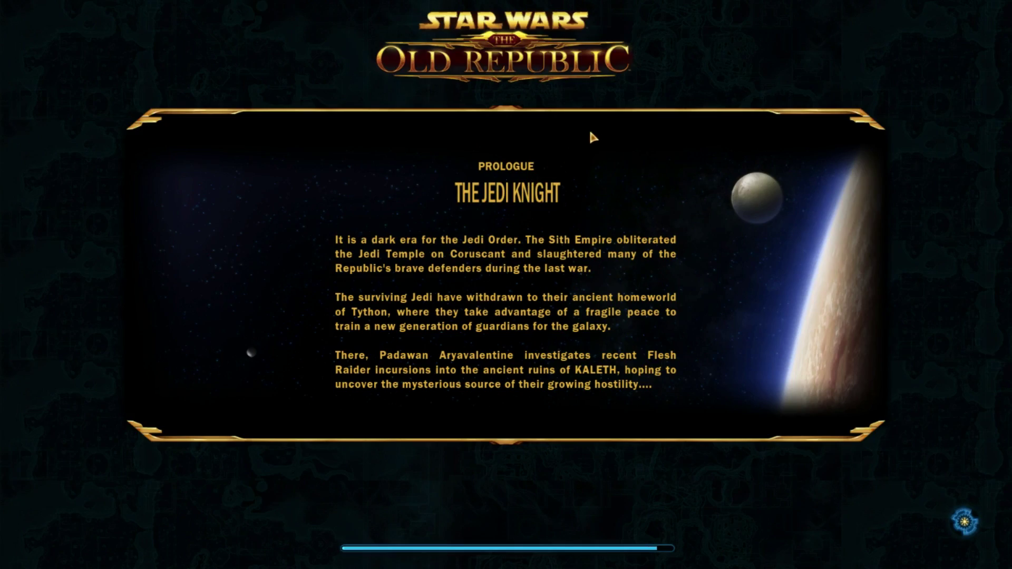
Run forward, target the nearby Tythonian Seeker, leap into melee and sweep the droids.
{"action": "key", "text": "w"}
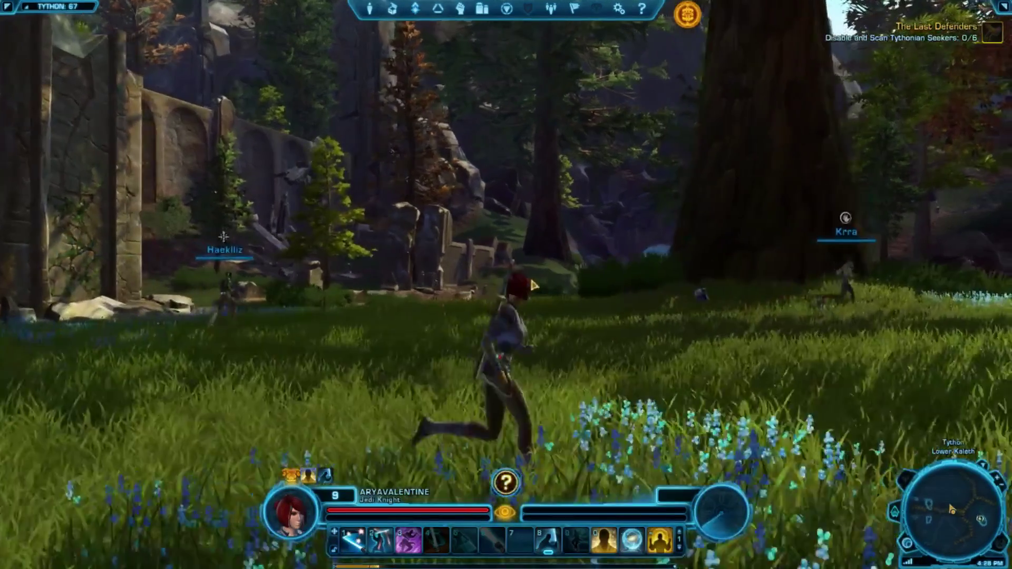
{"action": "left_click_drag", "start_coordinate": [533, 285], "coordinate": [416, 337]}
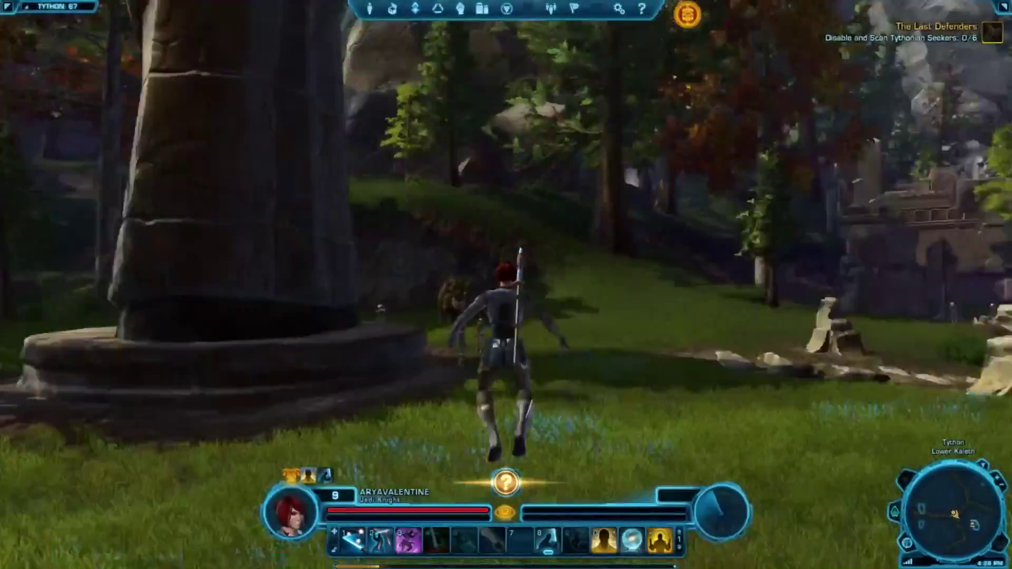
{"action": "key", "text": "Tab"}
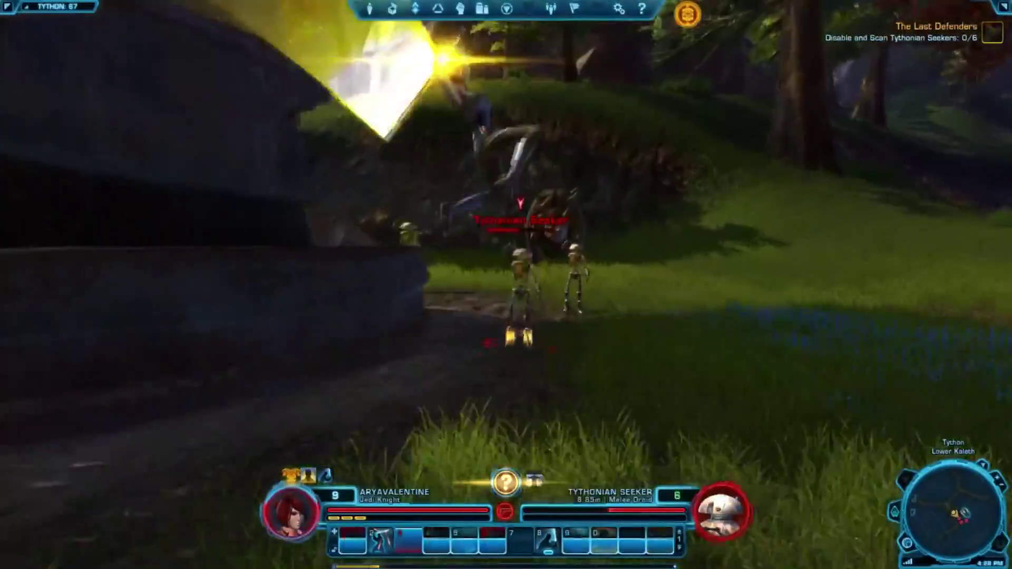
{"action": "key", "text": "2"}
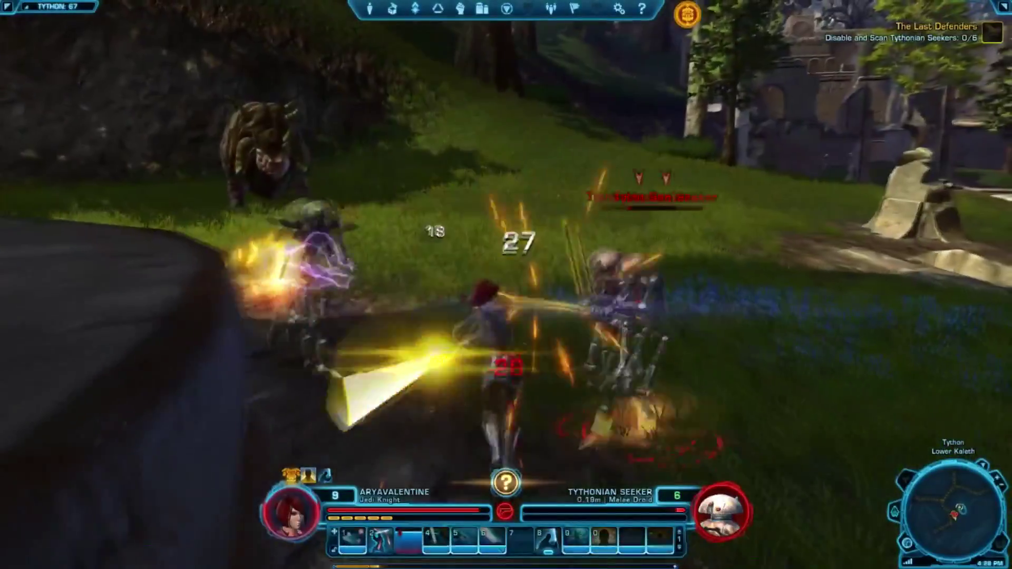
{"action": "key", "text": "4"}
Switch to the Tythonian Watcher and hit it repeatedly with combat abilities.
{"action": "key", "text": "Tab"}
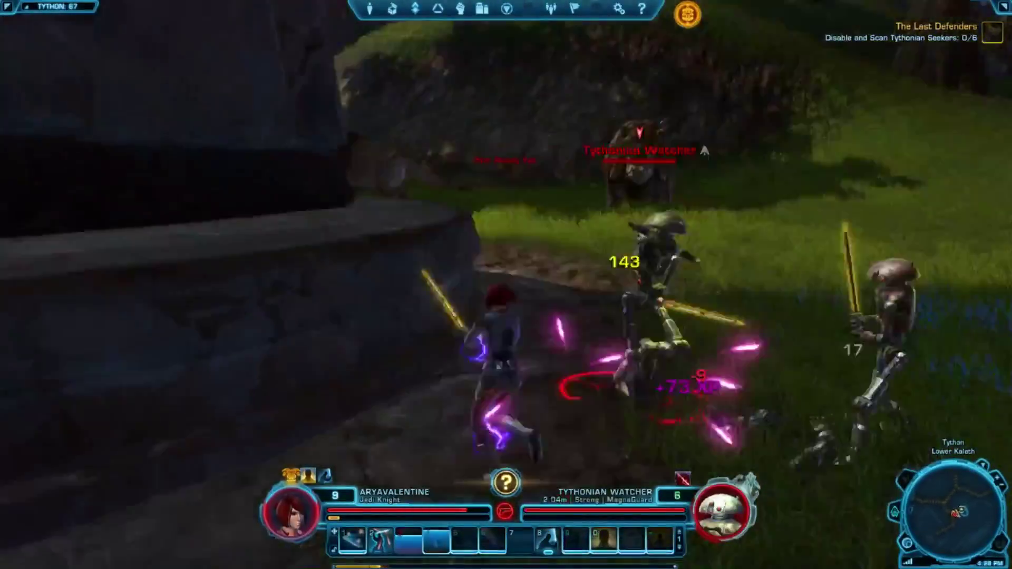
{"action": "key", "text": "1"}
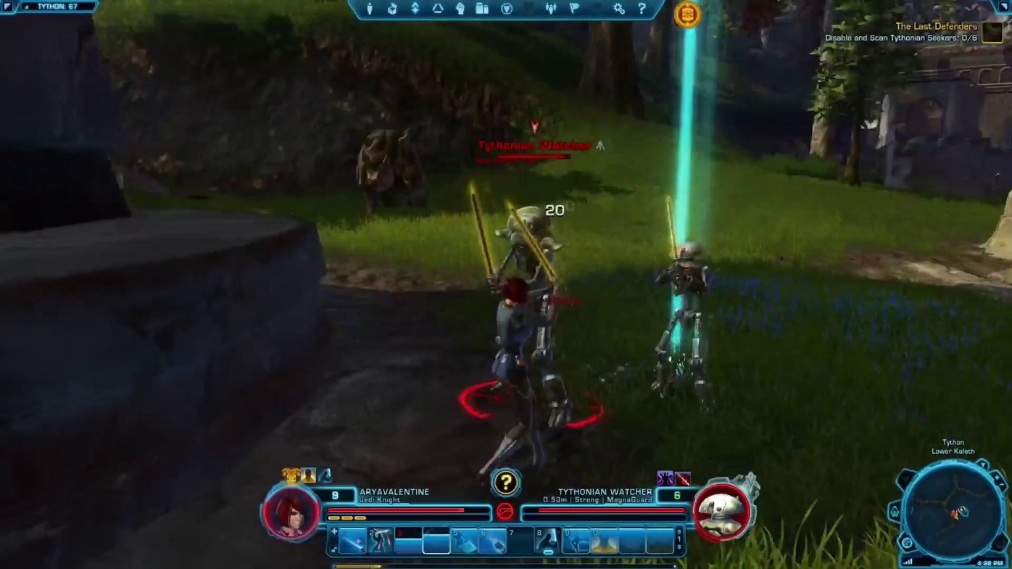
{"action": "key", "text": "1"}
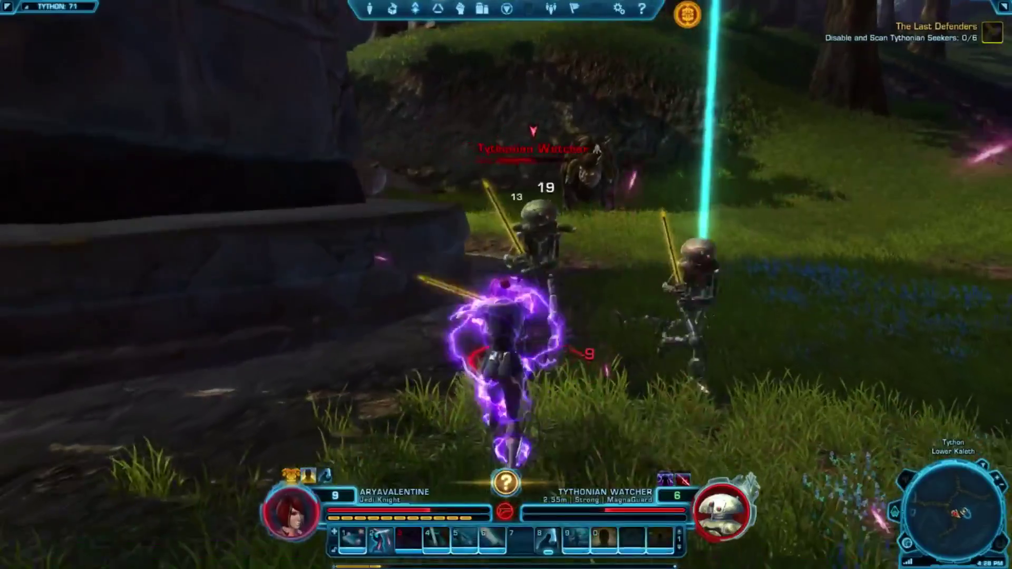
{"action": "key", "text": "4"}
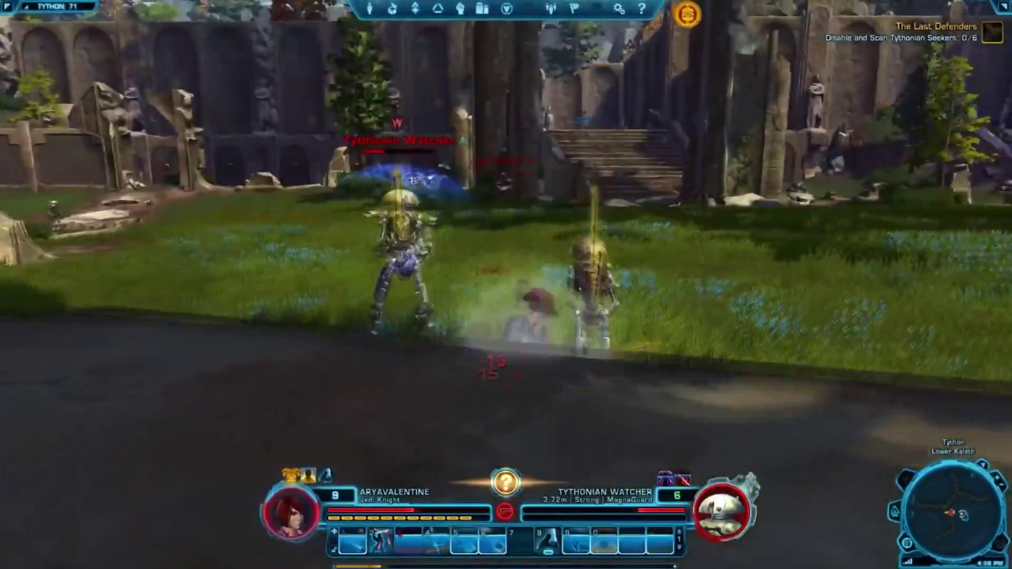
{"action": "key", "text": "3"}
{"action": "key", "text": "1"}
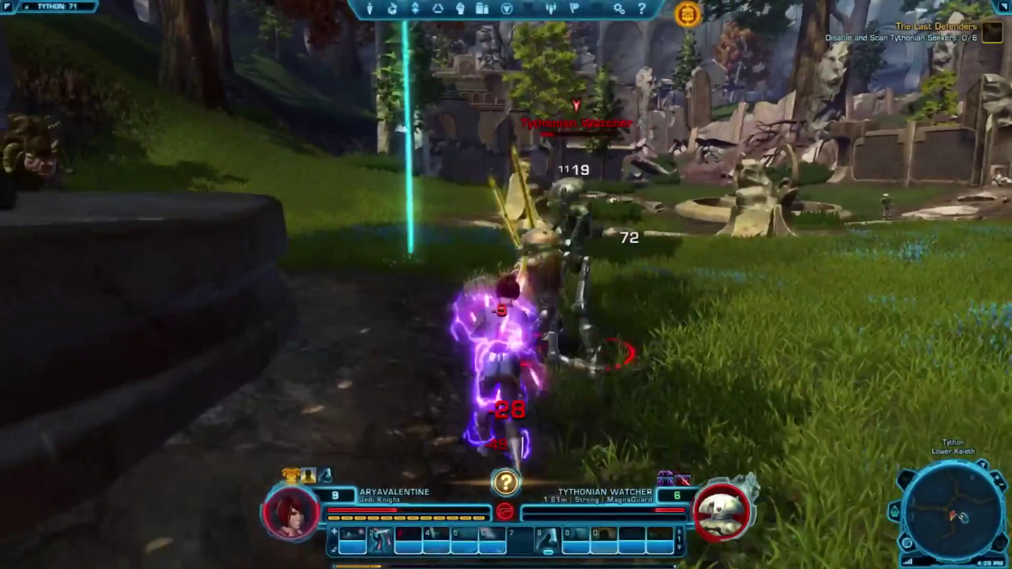
{"action": "key", "text": "1"}
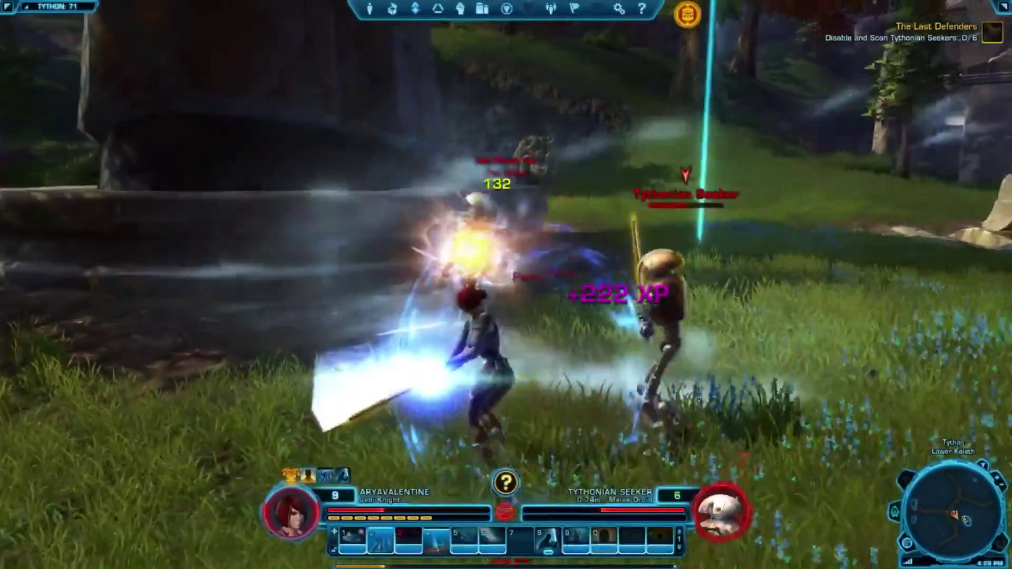
Finish off the remaining Tythonian Seeker, then turn toward the ruins and tower beam.
{"action": "key", "text": "1"}
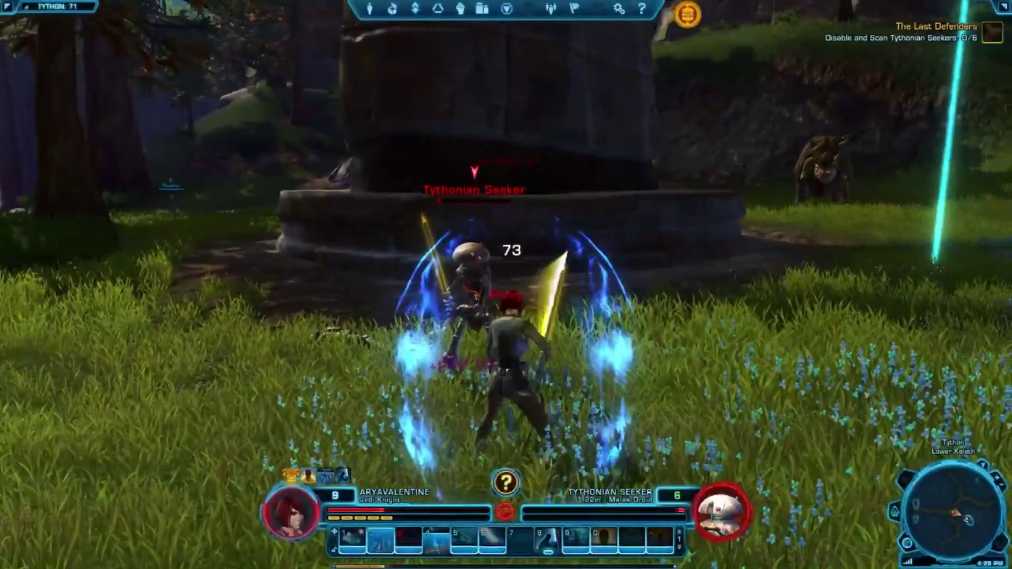
{"action": "key", "text": "1"}
{"action": "key", "text": "a"}
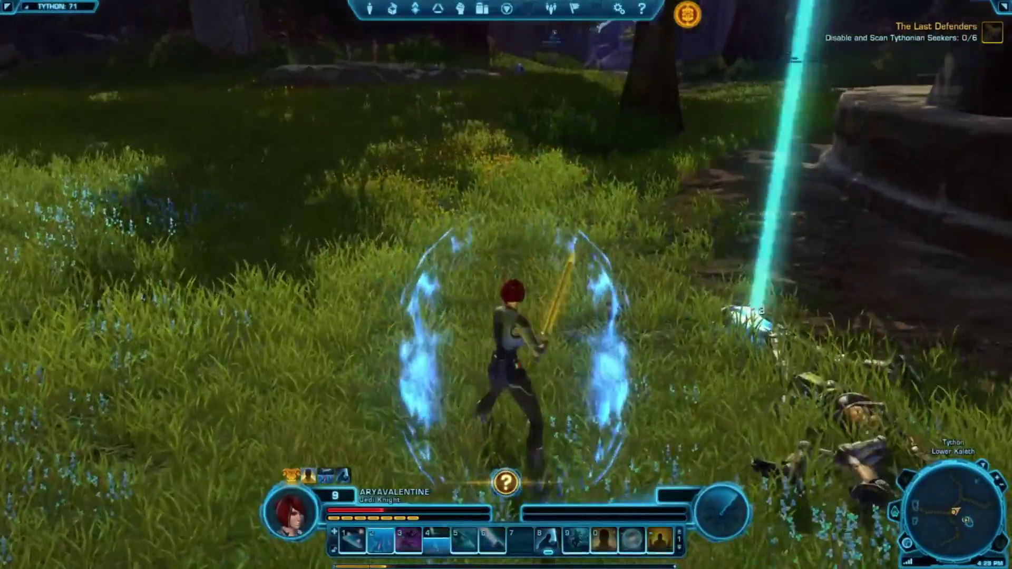
{"action": "key", "text": "d"}
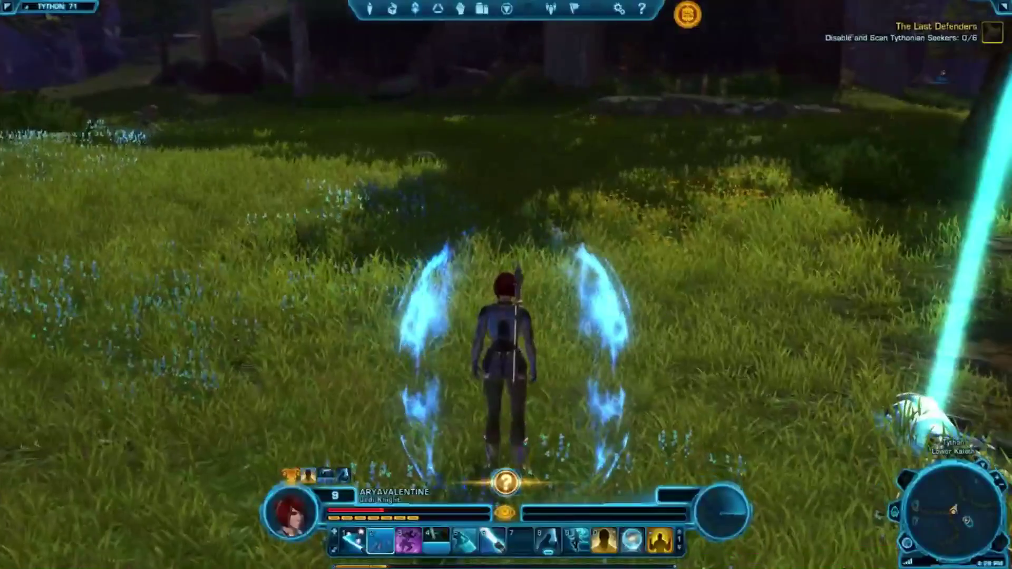